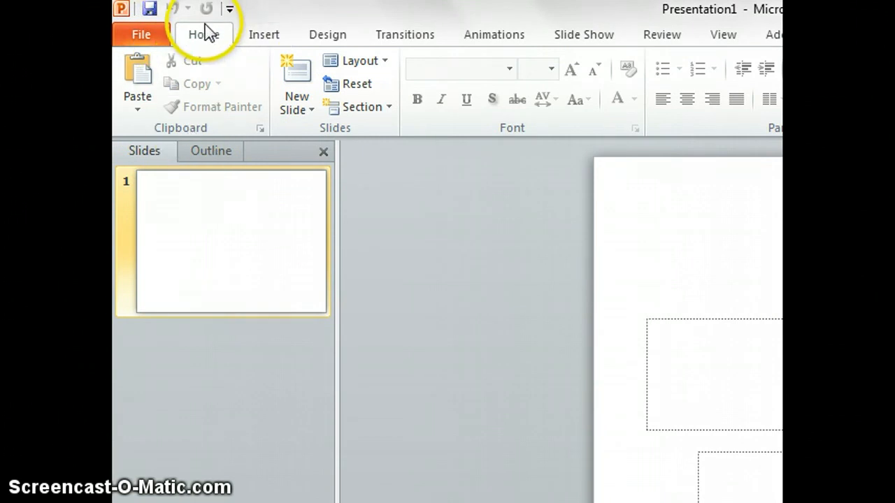
# Apply the Blank layout to the first slide so it has no placeholders
pyautogui.click(381, 62)
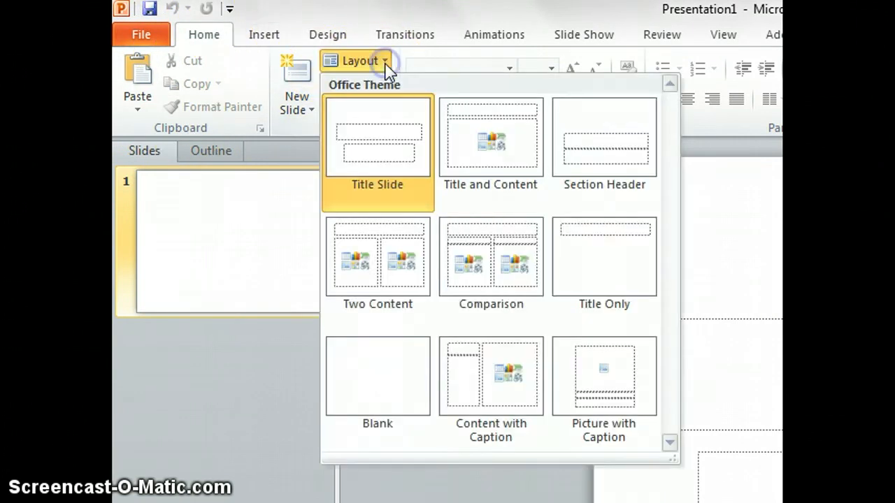
pyautogui.click(384, 348)
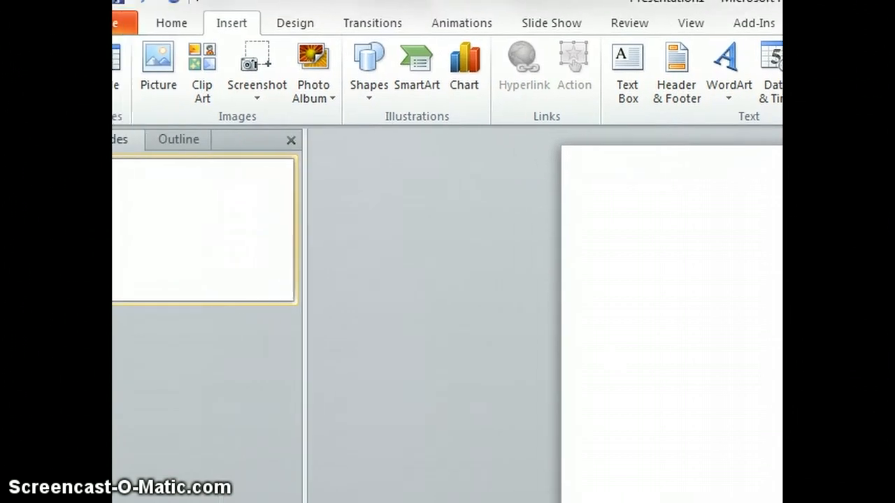
# Draw a straight vertical Line shape from the slide's top edge to its bottom edge
pyautogui.click(173, 24)
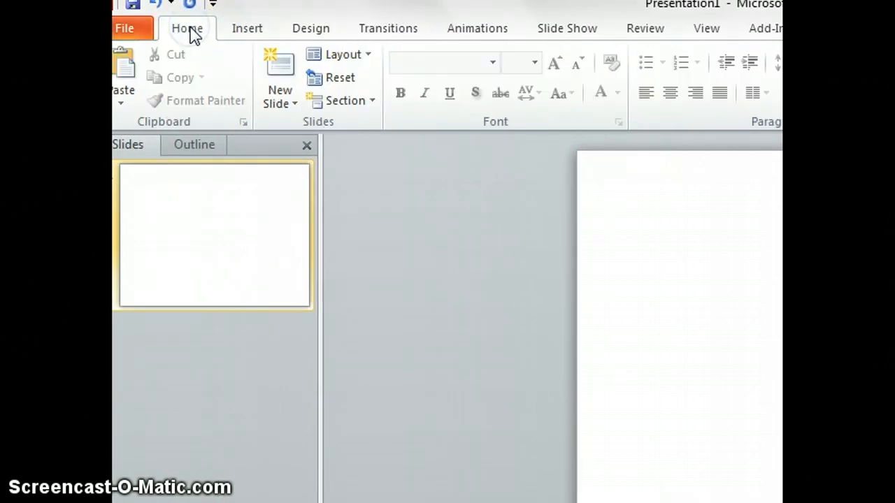
pyautogui.click(233, 32)
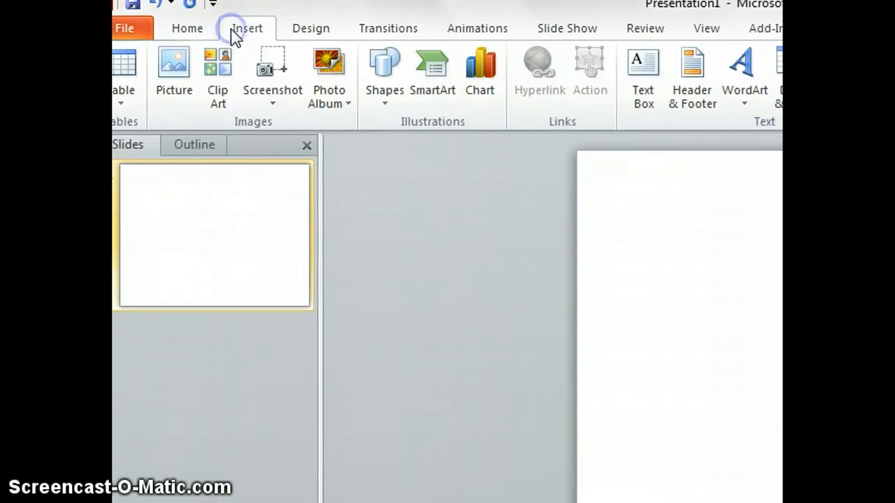
pyautogui.click(387, 67)
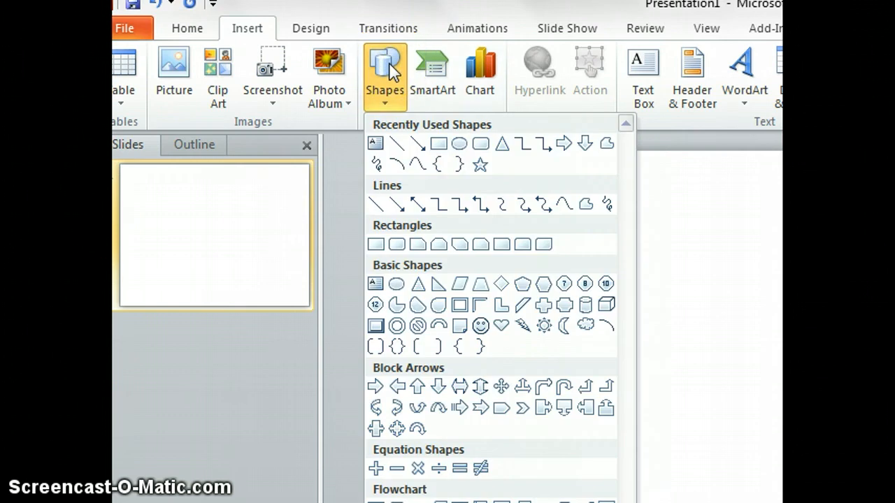
pyautogui.click(377, 204)
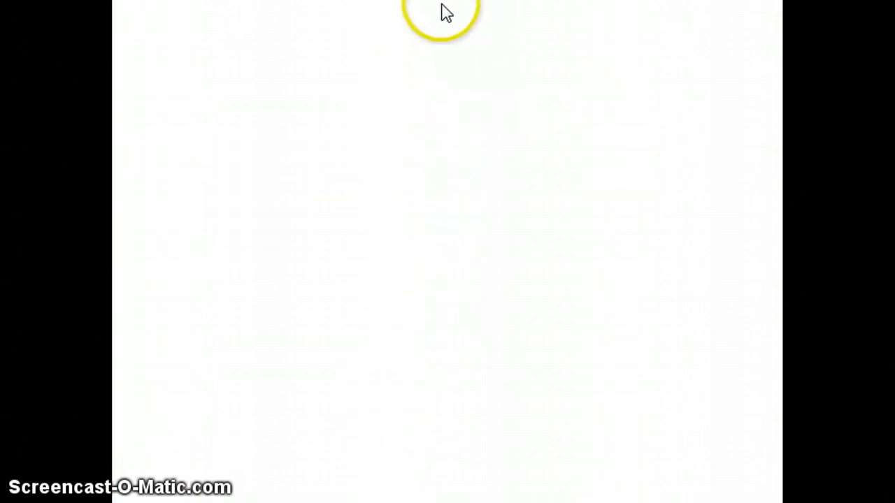
pyautogui.moveTo(438, 55); pyautogui.dragTo(475, 198)
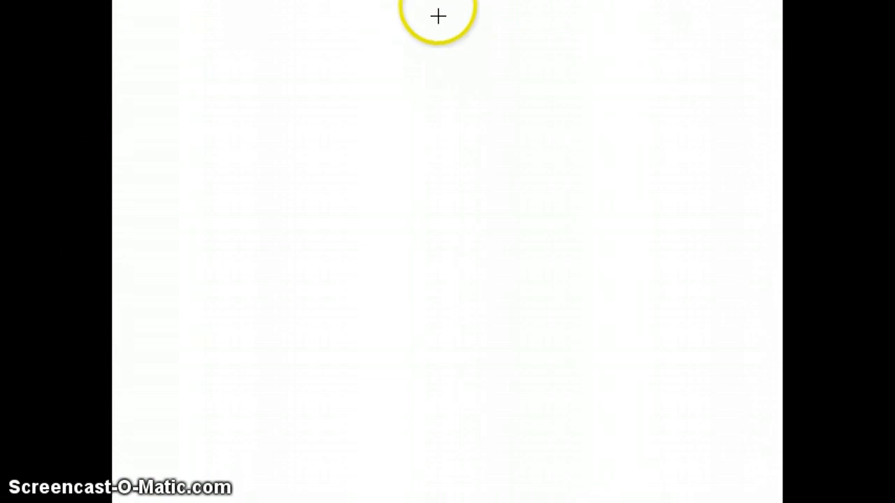
pyautogui.moveTo(437, 6)
pyautogui.mouseDown()
pyautogui.moveTo(455, 266)
pyautogui.moveTo(430, 405)
pyautogui.moveTo(449, 439)
pyautogui.mouseUp()
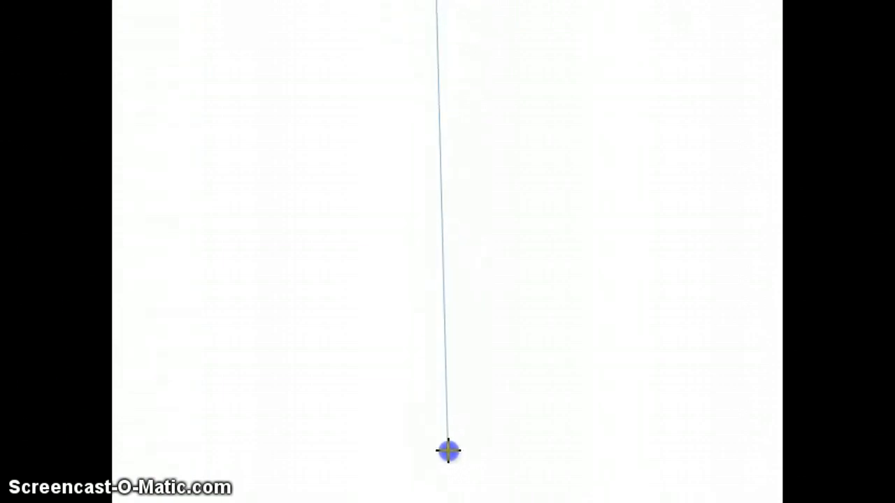
pyautogui.moveTo(448, 472); pyautogui.dragTo(448, 498)
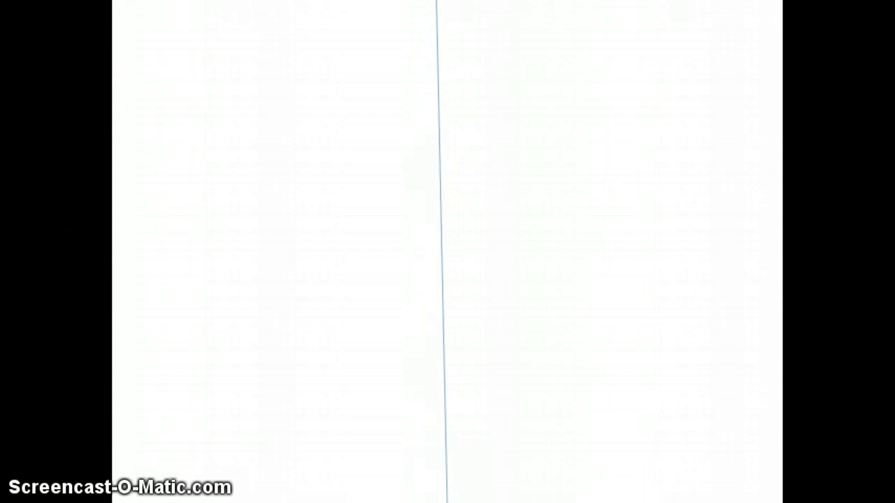
pyautogui.moveTo(447, 502); pyautogui.dragTo(447, 502)
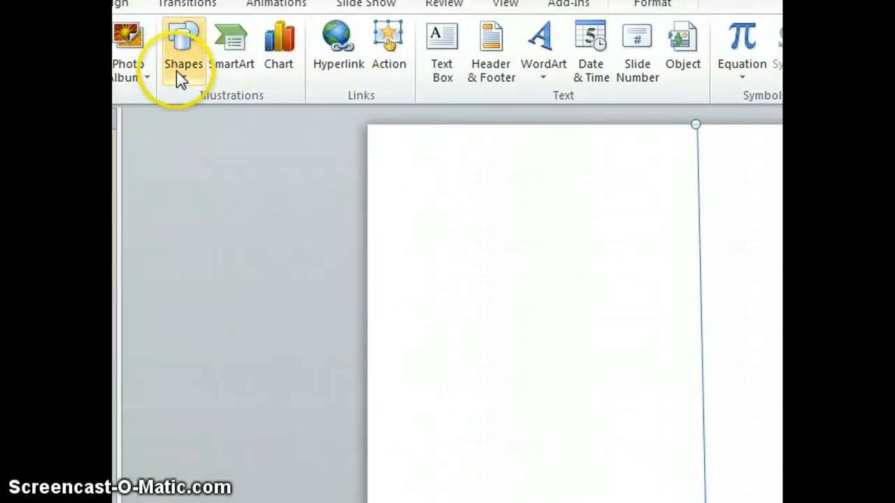
# Draw a small Rectangle stamp in the slide's top-right corner
pyautogui.click(182, 53)
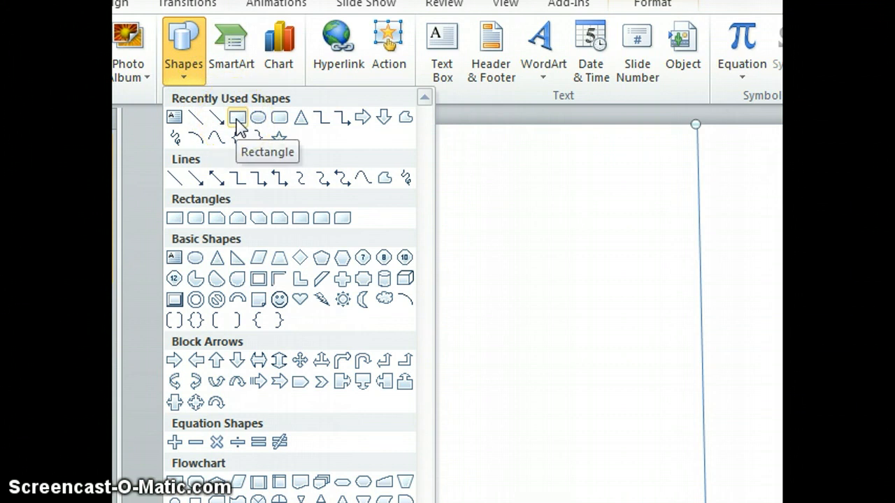
pyautogui.click(175, 218)
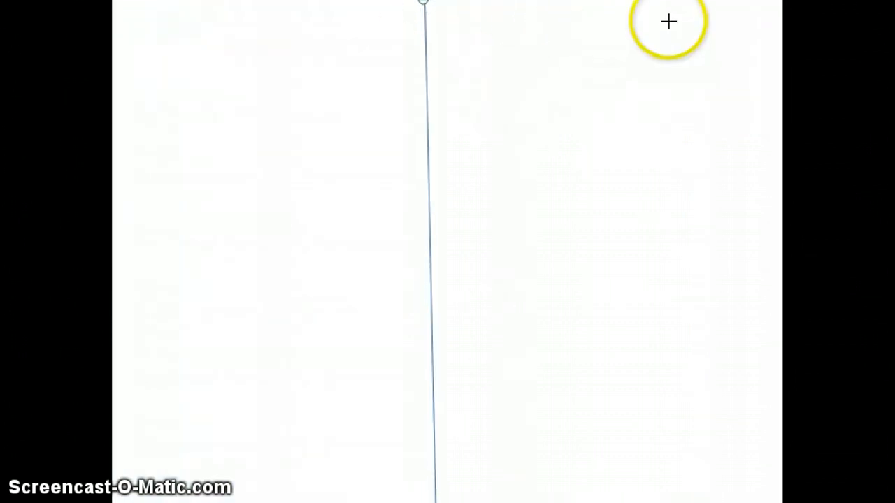
pyautogui.moveTo(669, 20)
pyautogui.mouseDown()
pyautogui.moveTo(697, 58)
pyautogui.moveTo(765, 87)
pyautogui.mouseUp()
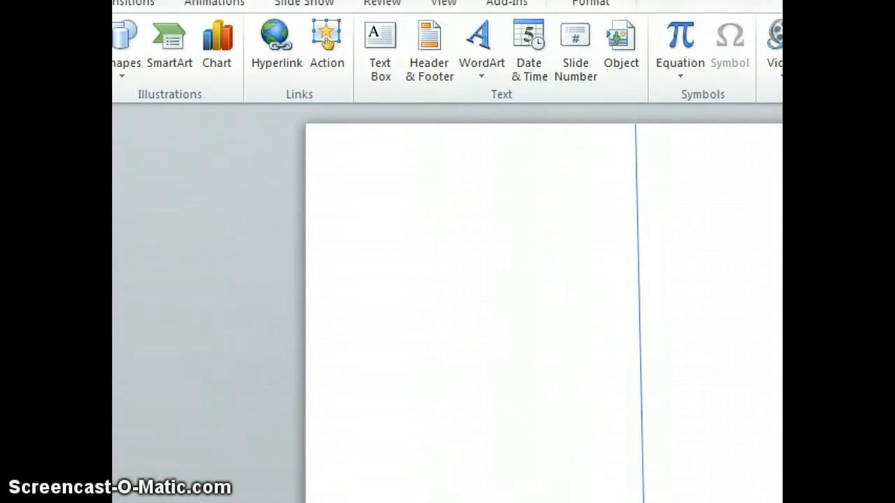
# Draw a text box left of the stamp, then deselect it so it is discarded empty
pyautogui.click(379, 60)
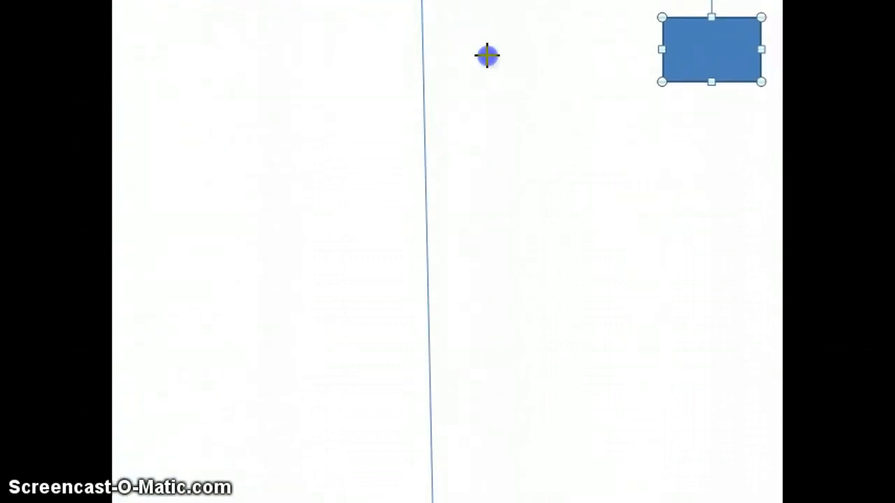
pyautogui.moveTo(449, 18); pyautogui.dragTo(623, 99)
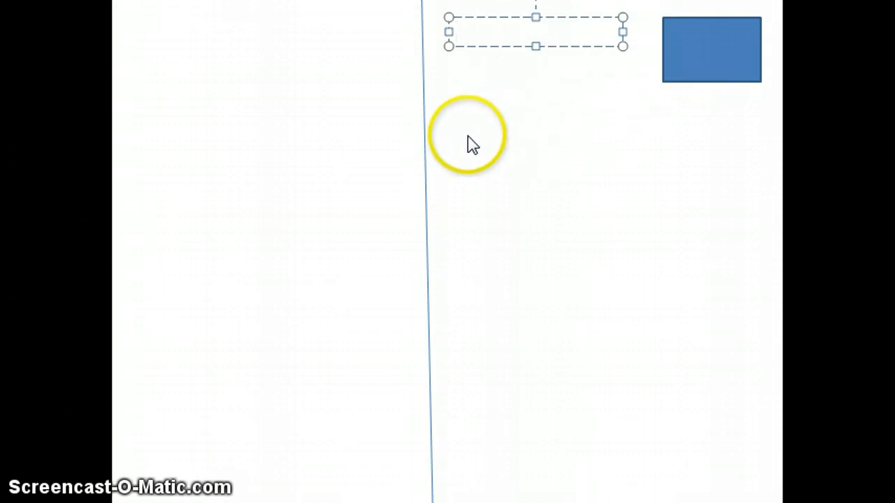
pyautogui.moveTo(470, 143); pyautogui.dragTo(451, 131)
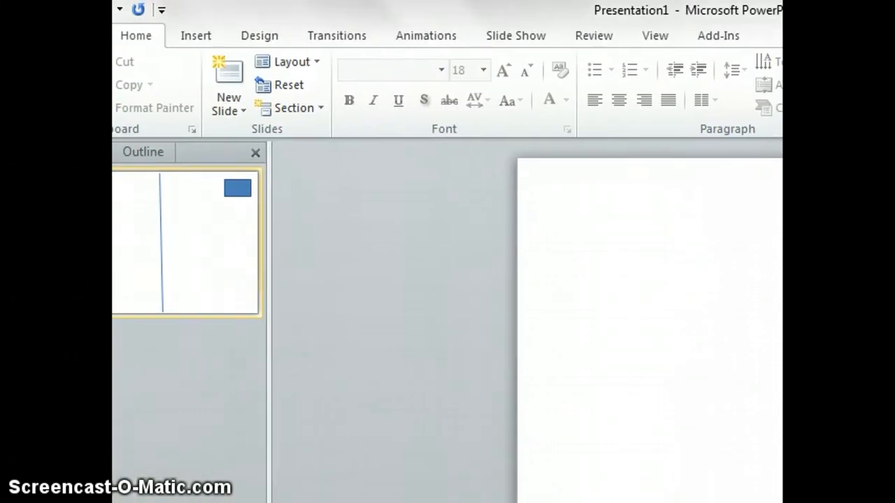
# Add a large text box reading 'information' on the right half below the stamp
pyautogui.click(211, 35)
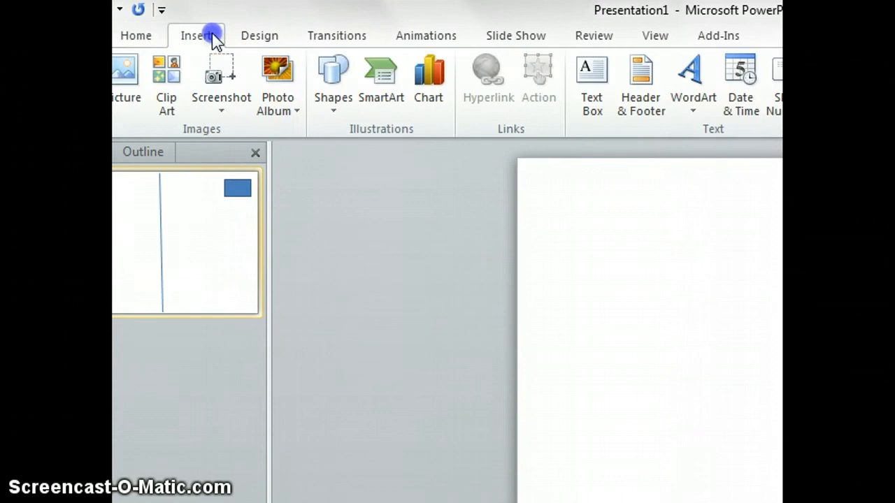
pyautogui.click(583, 72)
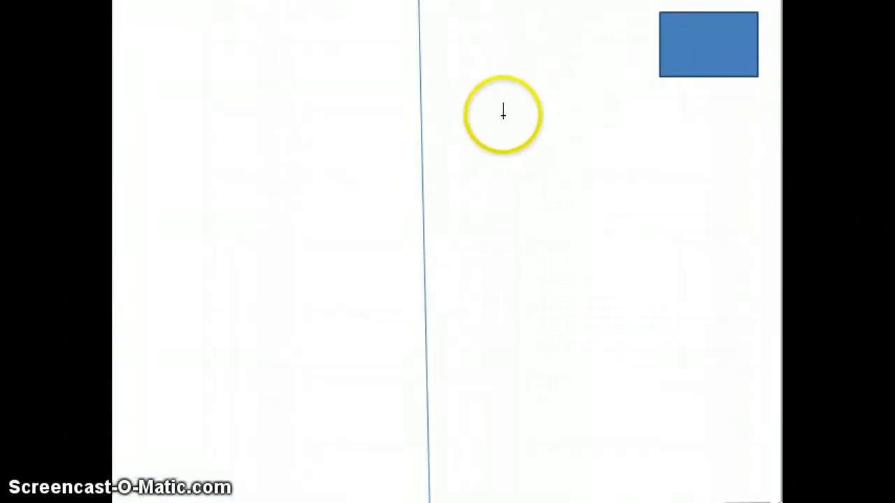
pyautogui.moveTo(453, 104); pyautogui.dragTo(752, 458)
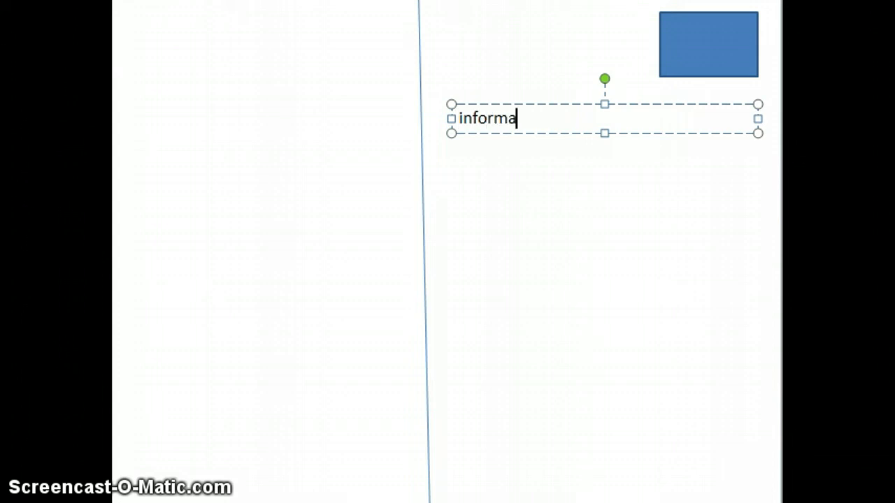
pyautogui.click(562, 75)
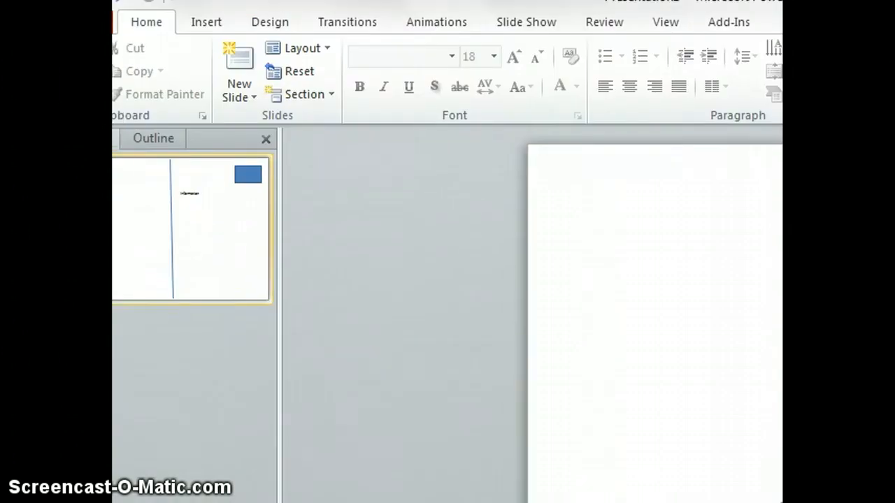
pyautogui.click(194, 24)
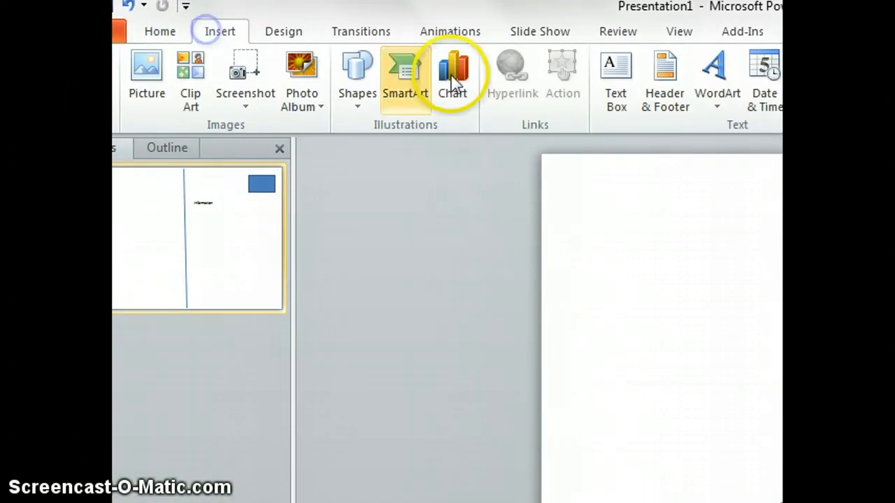
# Draw a new text box beside the stamp and type 'Address' into it
pyautogui.click(605, 85)
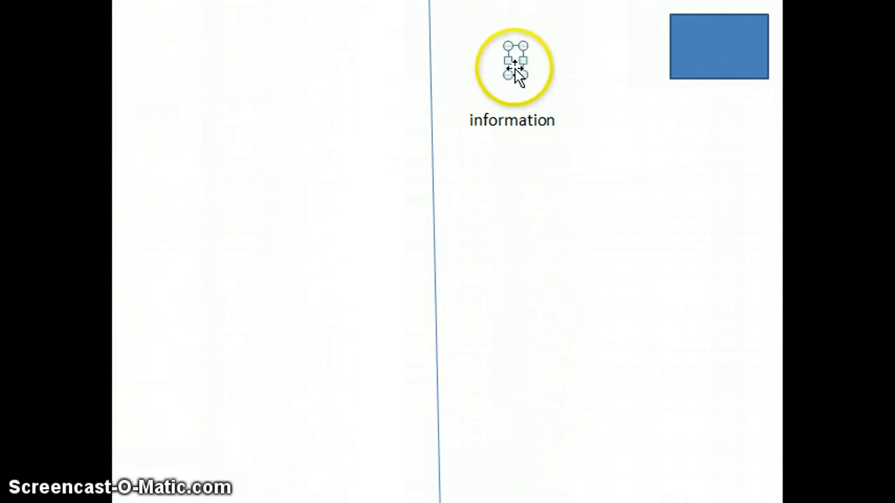
pyautogui.moveTo(525, 61); pyautogui.dragTo(630, 61)
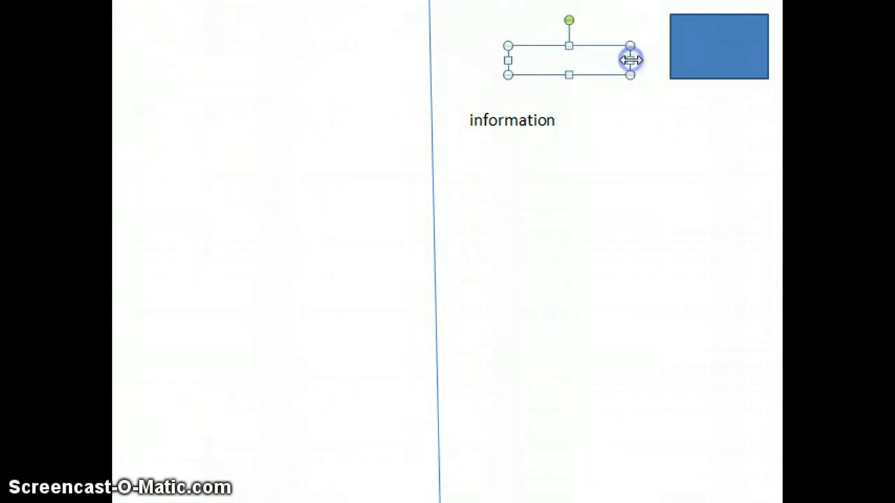
pyautogui.click(601, 58)
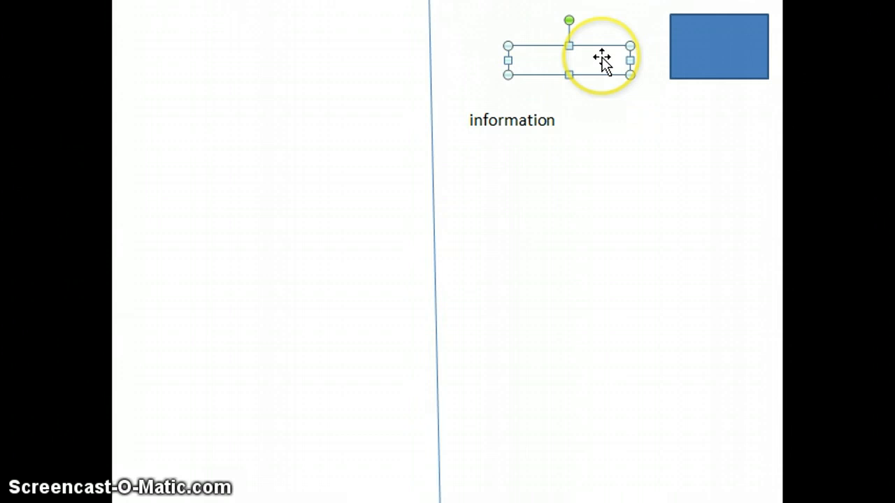
pyautogui.write('Address')
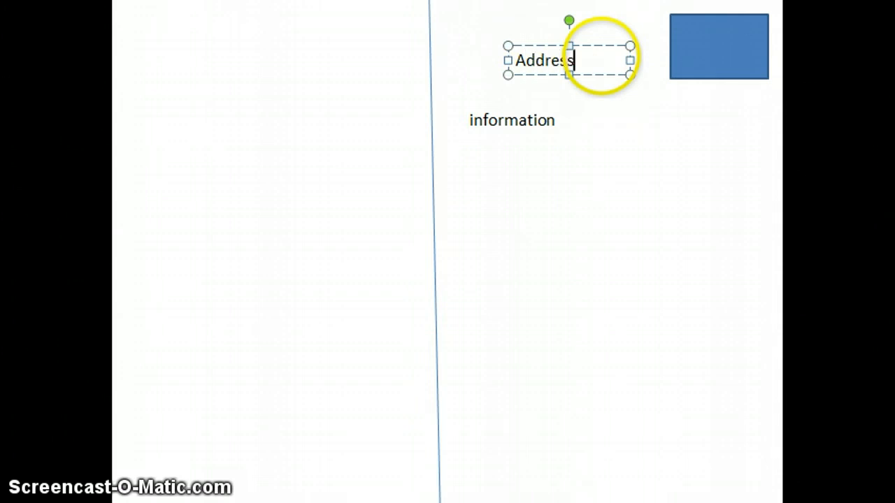
# Widen the Address box leftward and move the information box beneath it
pyautogui.click(551, 35)
pyautogui.click(552, 61)
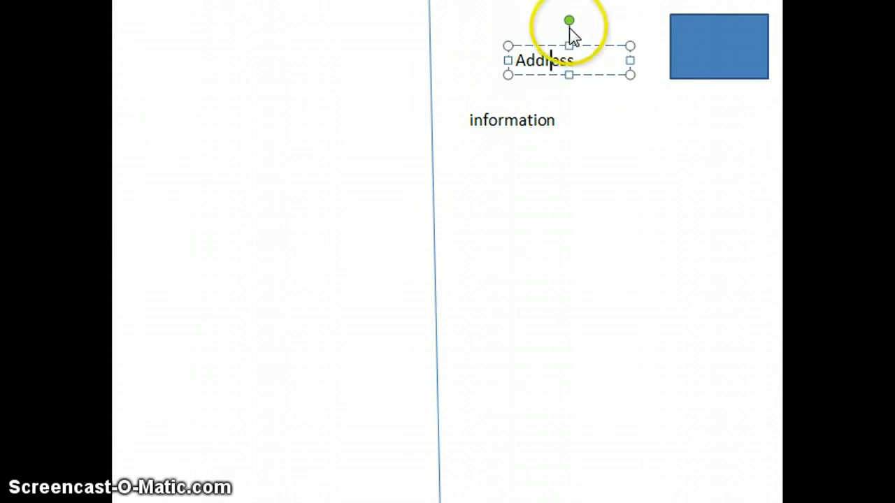
pyautogui.moveTo(570, 25)
pyautogui.mouseDown()
pyautogui.moveTo(537, 20)
pyautogui.moveTo(565, 22)
pyautogui.mouseUp()
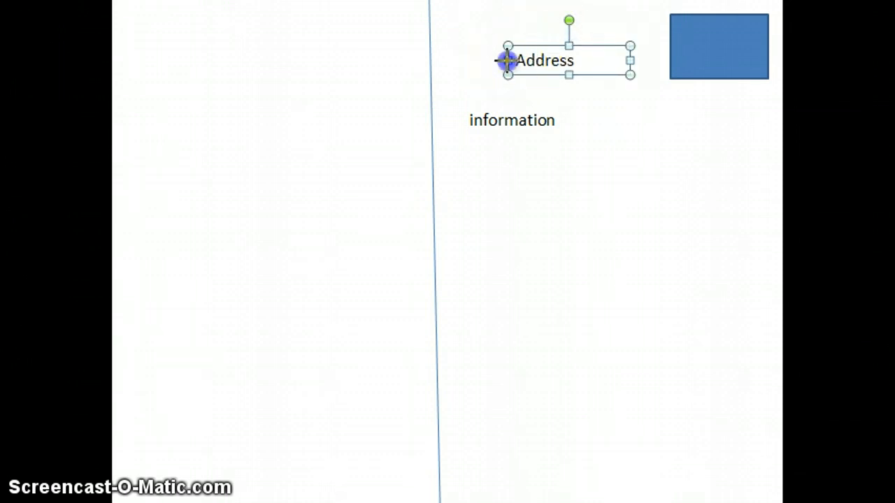
pyautogui.moveTo(500, 58); pyautogui.dragTo(447, 18)
pyautogui.click(516, 109)
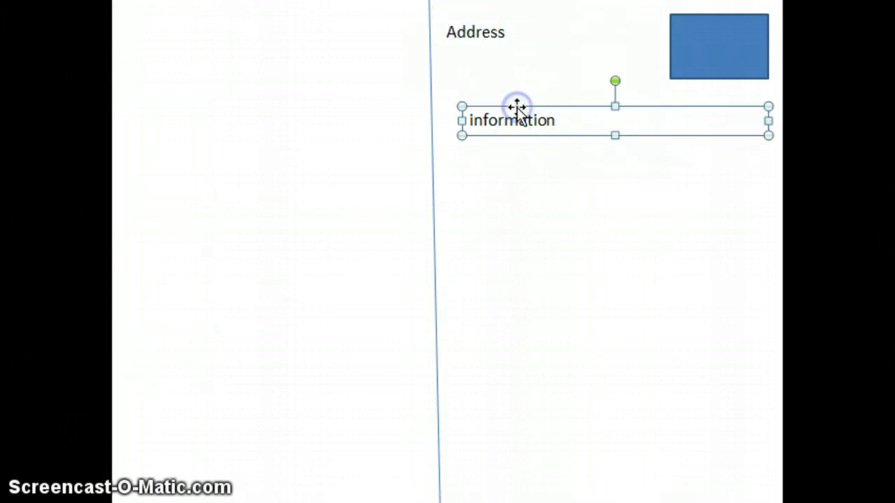
pyautogui.moveTo(463, 106); pyautogui.dragTo(741, 426)
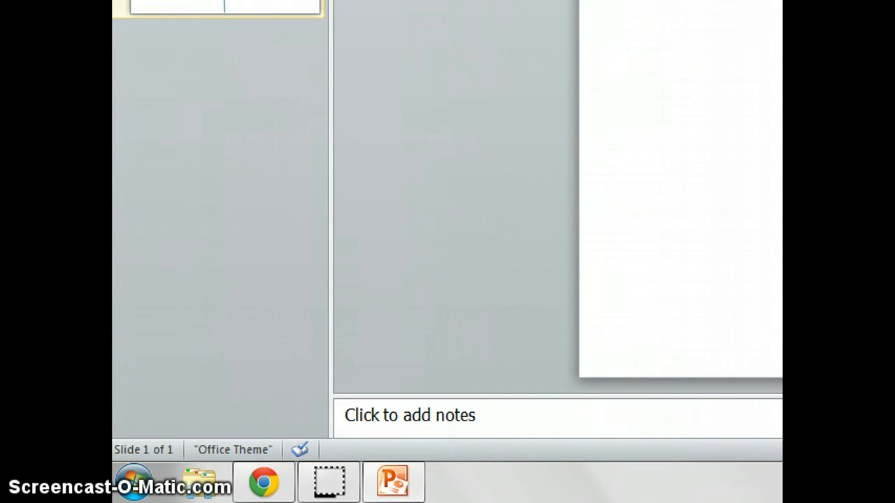
# Open Internet Explorer from the Windows Start menu's program list
pyautogui.click(140, 481)
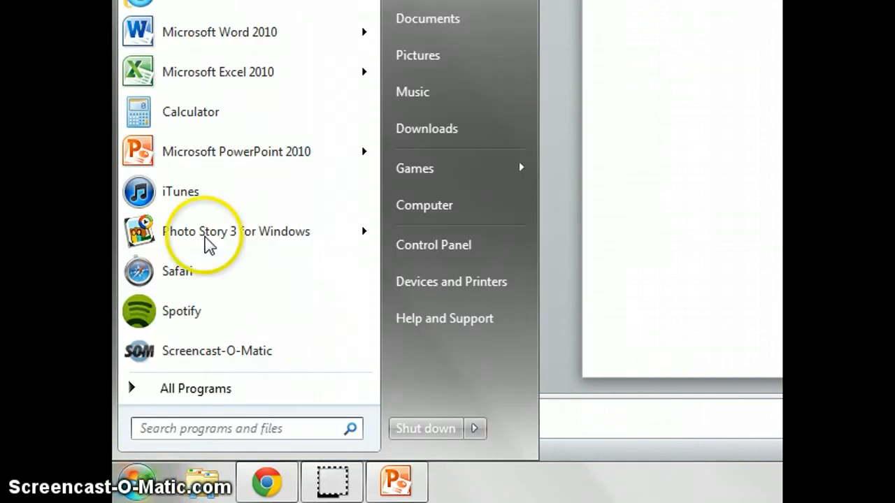
pyautogui.moveTo(300, 12)
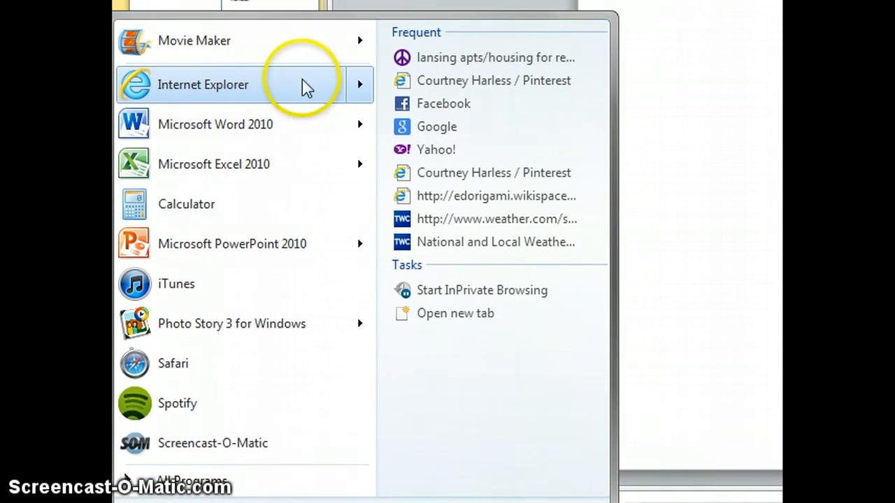
pyautogui.click(302, 80)
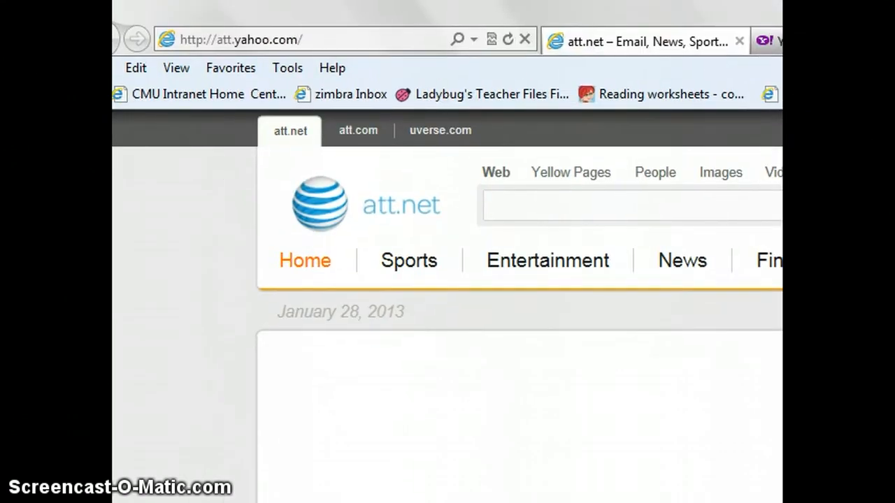
# Enter britannica.com in Internet Explorer's address bar and load the site
pyautogui.click(367, 42)
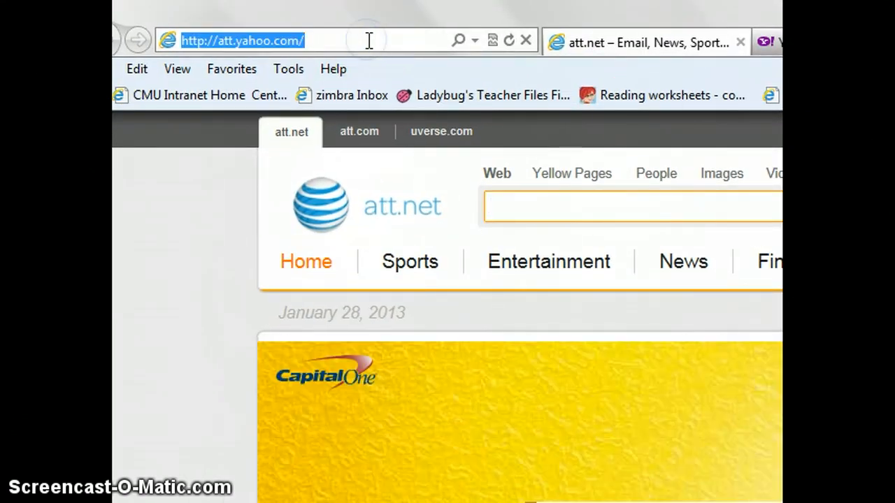
pyautogui.write('britannica.')
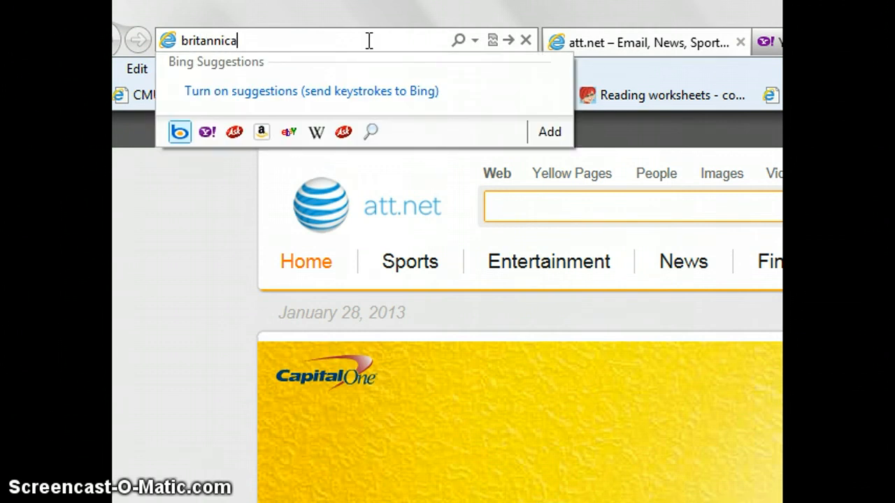
pyautogui.write('c')
pyautogui.press('BackSpace')
pyautogui.write('.com')
pyautogui.press('Return')
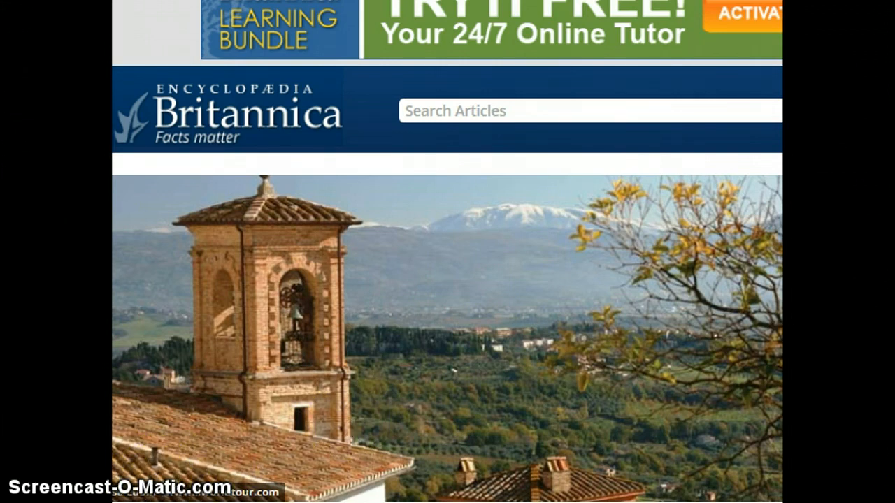
# Visit Britannica's Places to Research page, then return to the home page
pyautogui.moveTo(115, 502)
pyautogui.click(140, 469)
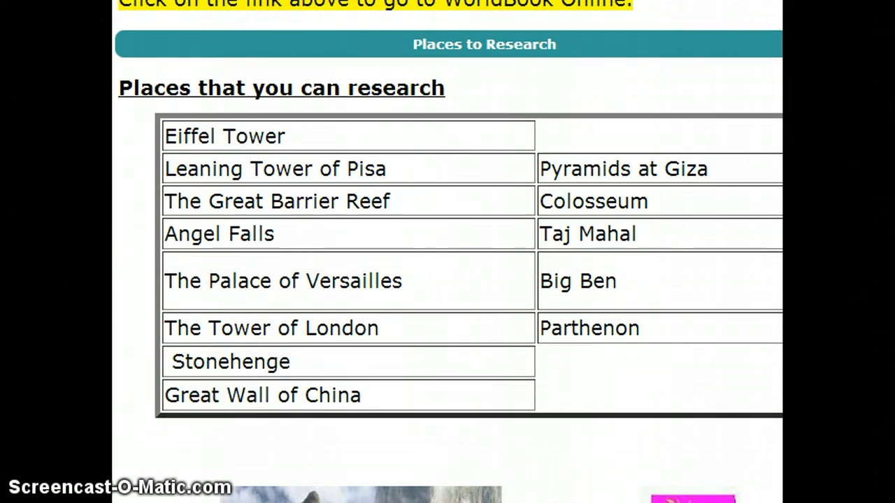
pyautogui.moveTo(159, 498)
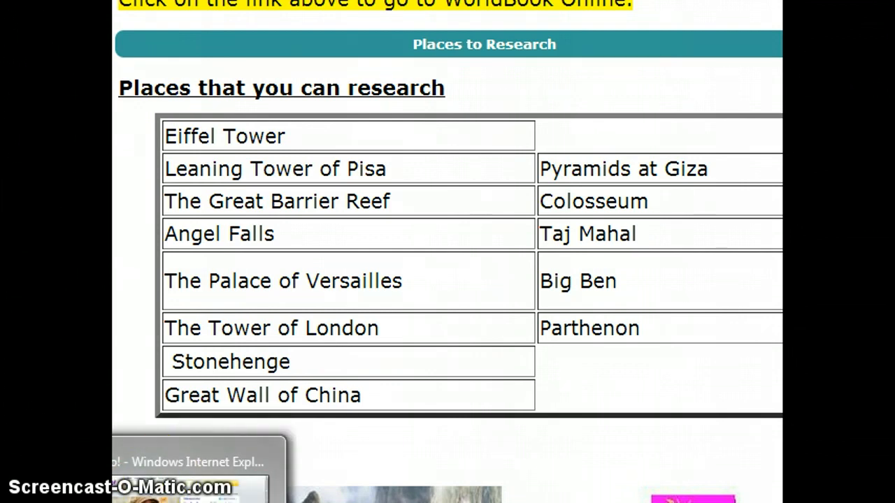
pyautogui.click(160, 482)
# Search Britannica for 'tower of pisa', open and scroll the Leaning Tower of Pisa article, then return to PowerPoint
pyautogui.click(285, 121)
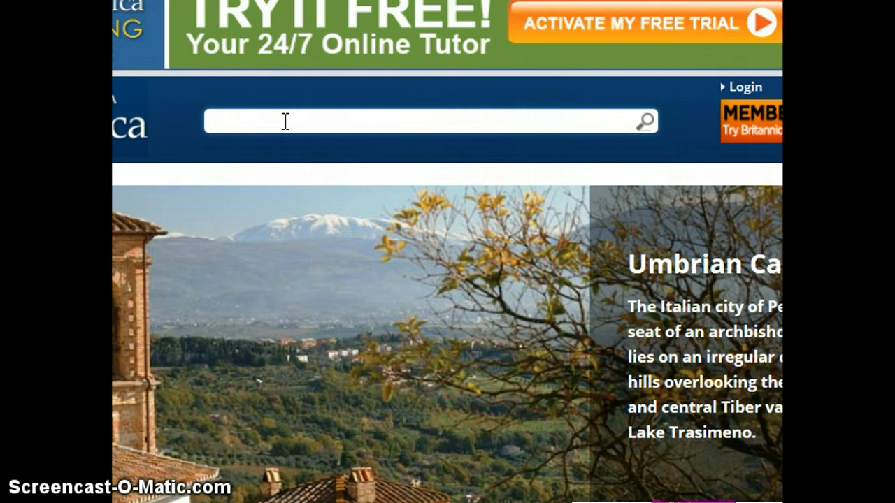
pyautogui.write('tower o')
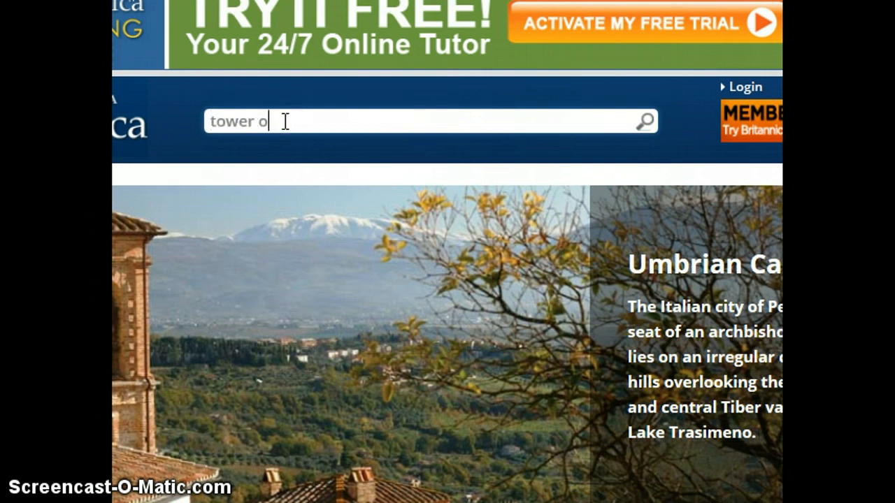
pyautogui.write('f pisa')
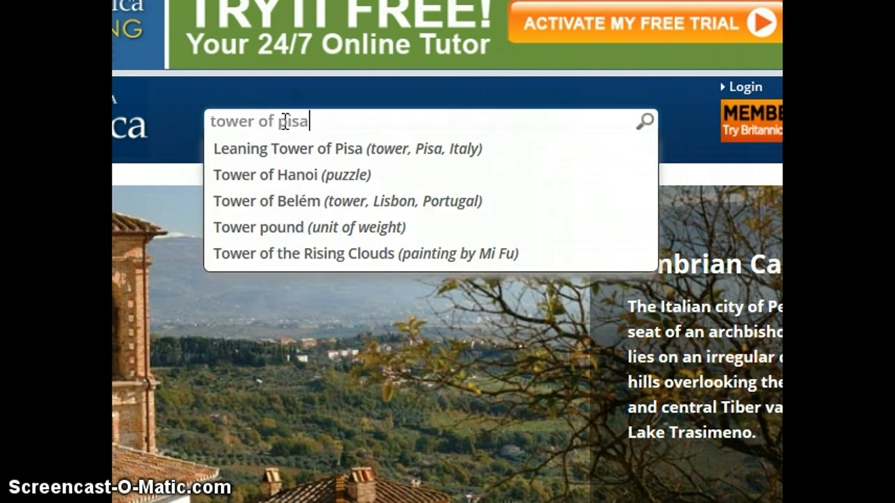
pyautogui.press('Return')
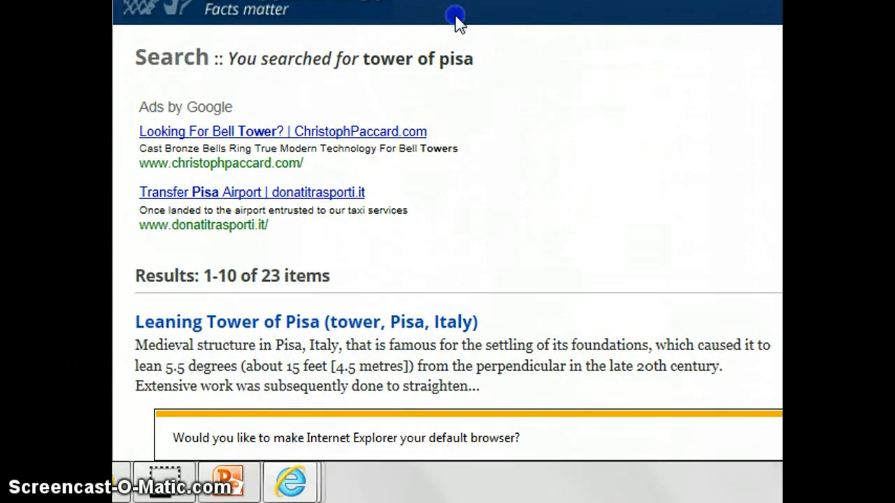
pyautogui.click(347, 331)
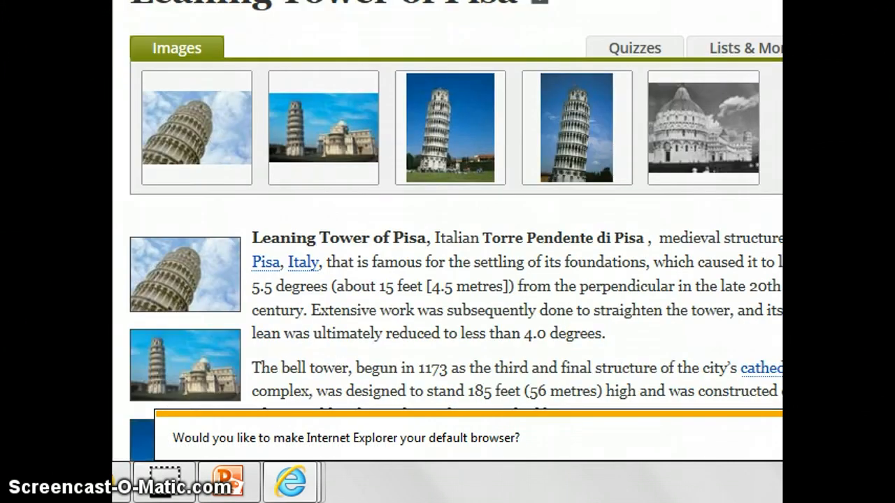
pyautogui.scroll(-3, 448, 266)
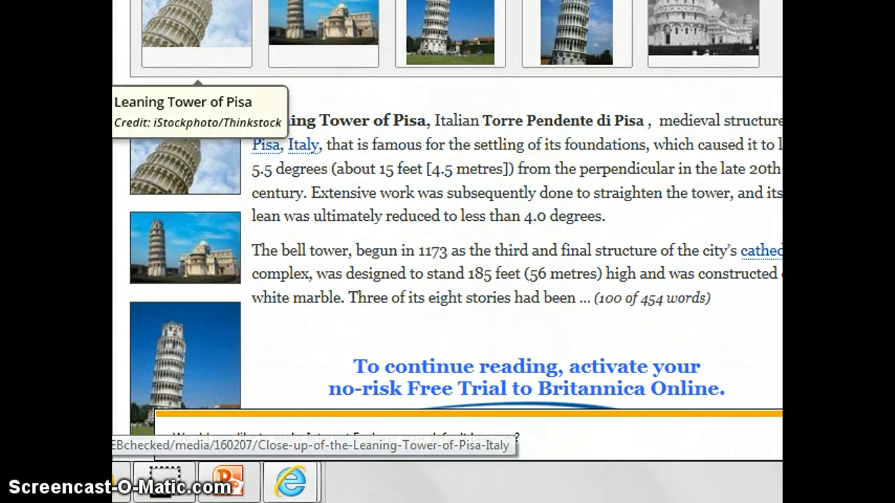
pyautogui.scroll(-1, 455, 230)
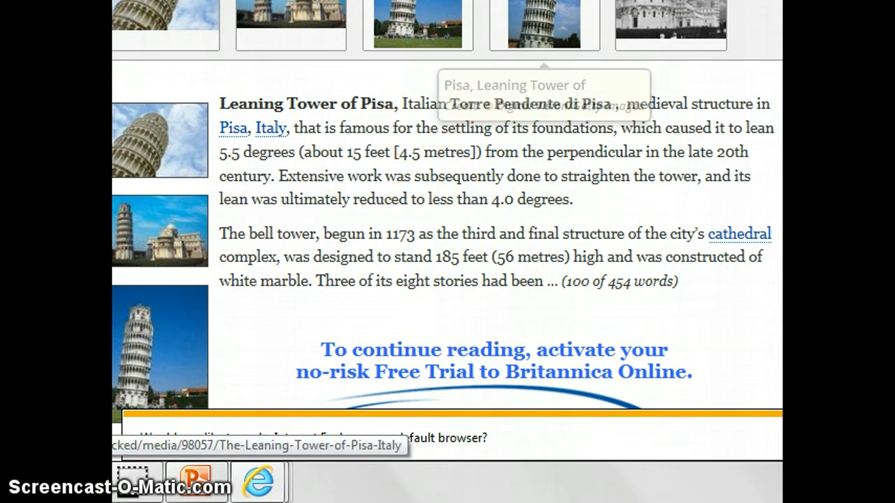
pyautogui.click(201, 486)
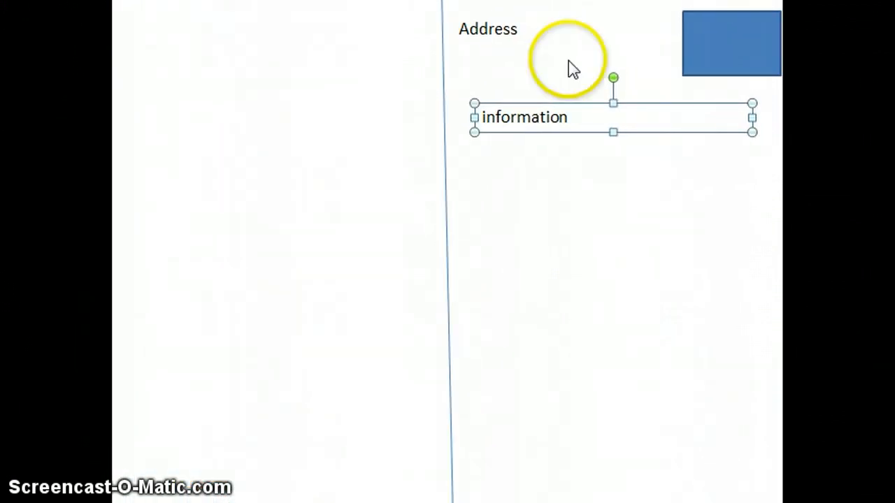
# Replace 'information' with the greeting 'Dear Mom and Dad,' followed by a blank line
pyautogui.rightClick(588, 113)
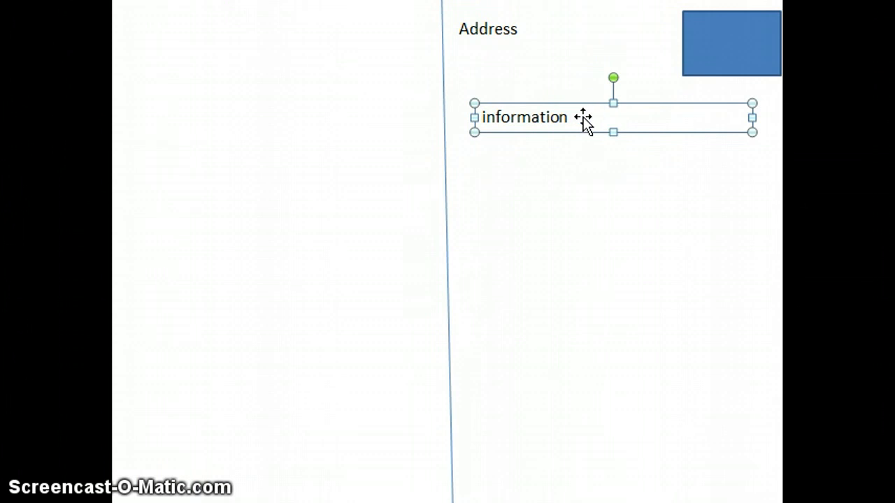
pyautogui.rightClick(584, 117)
pyautogui.doubleClick(544, 119)
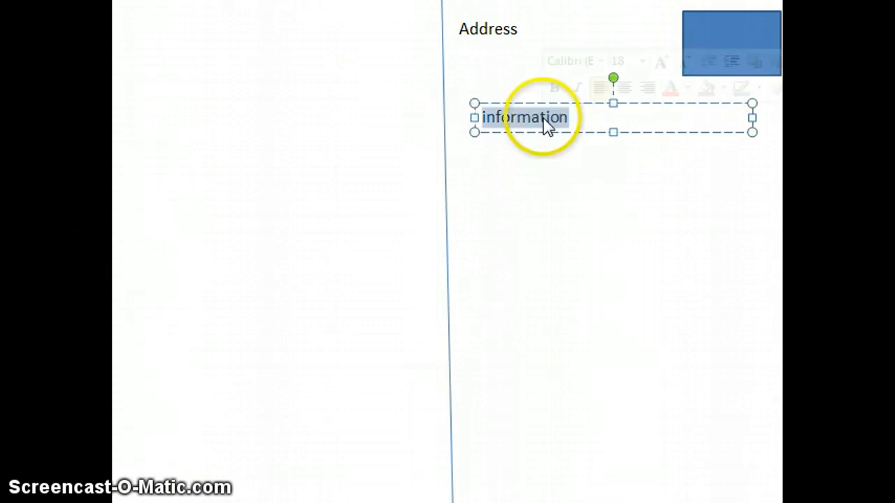
pyautogui.write('Dear ')
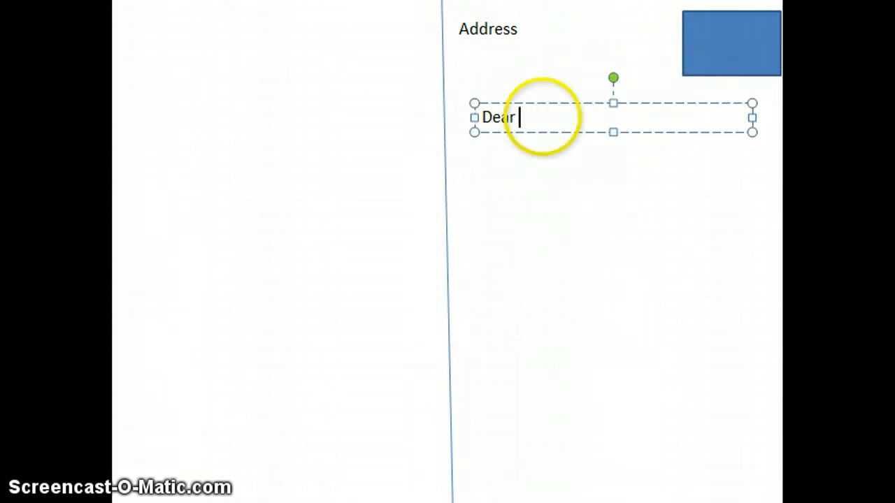
pyautogui.write('Mom and Dad,')
pyautogui.press('Return')
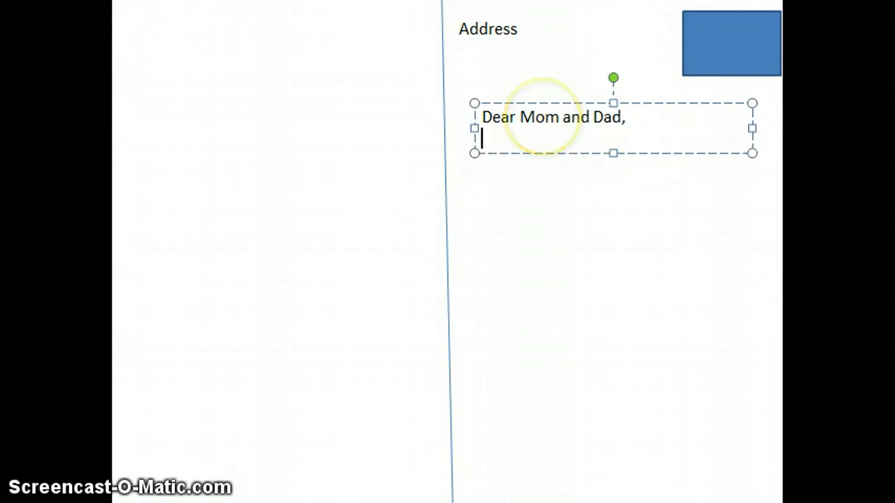
pyautogui.press('Return')
# Type 'Today we visited the Tower of Pisa. It is one of my favorite spot', capitalising Tower
pyautogui.write('Today')
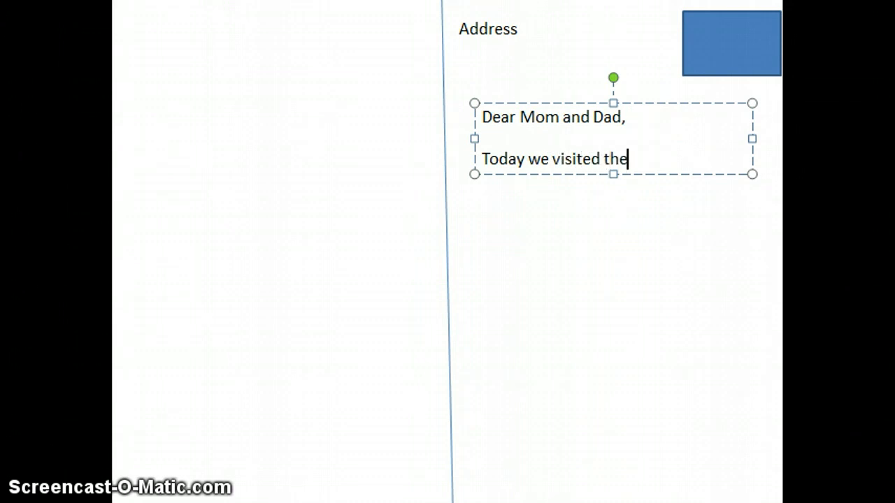
pyautogui.write('we visited the tower of Pi')
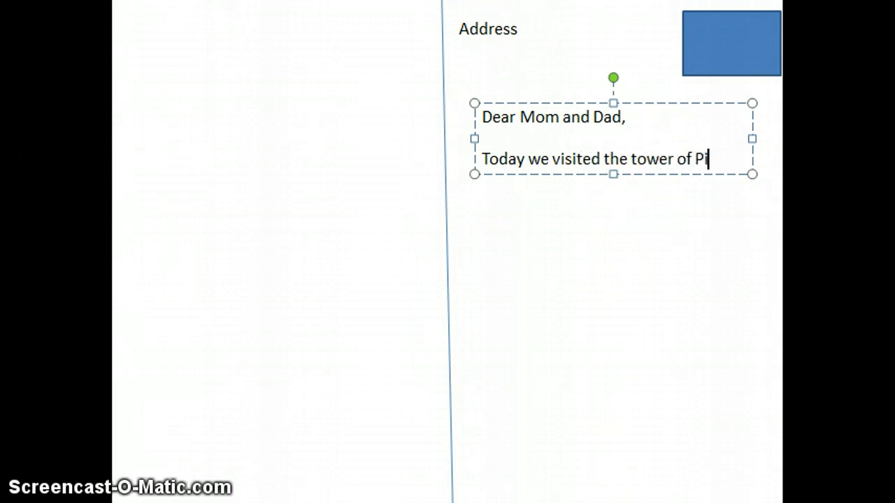
pyautogui.write('sa. It is one')
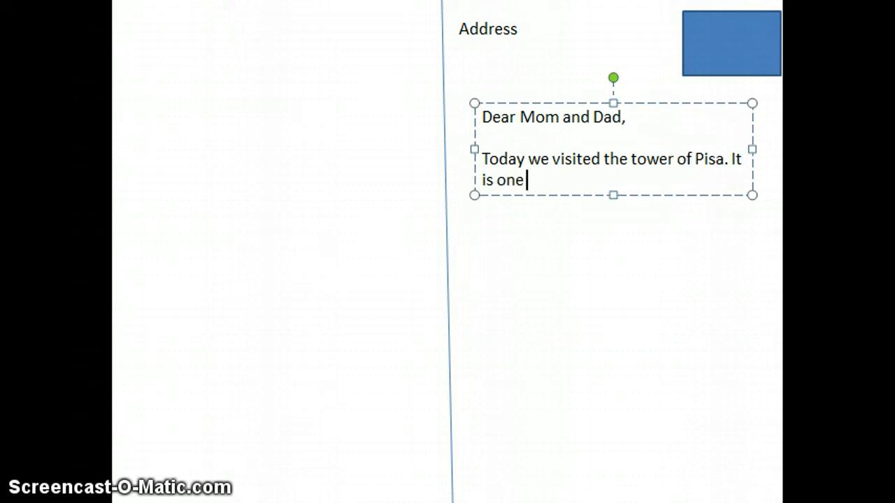
pyautogui.write(' of my favorit')
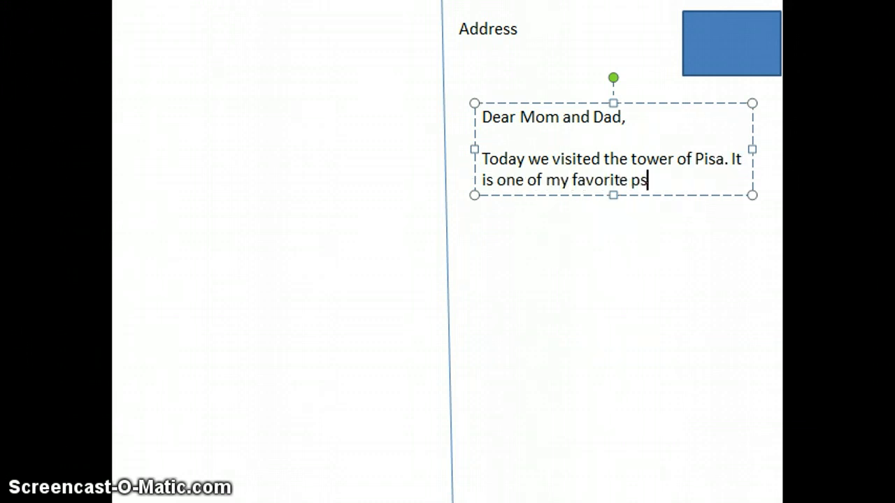
pyautogui.write('e spots in Italy!')
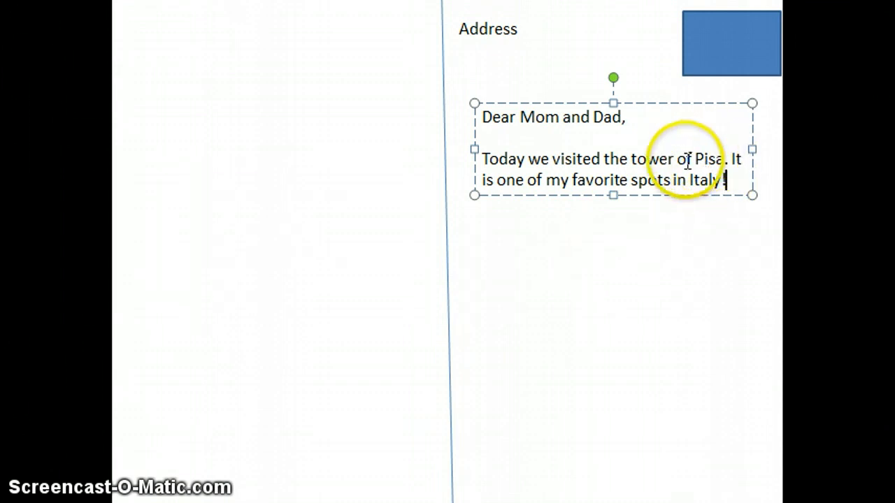
pyautogui.click(636, 162)
pyautogui.press('BackSpace')
pyautogui.write('T')
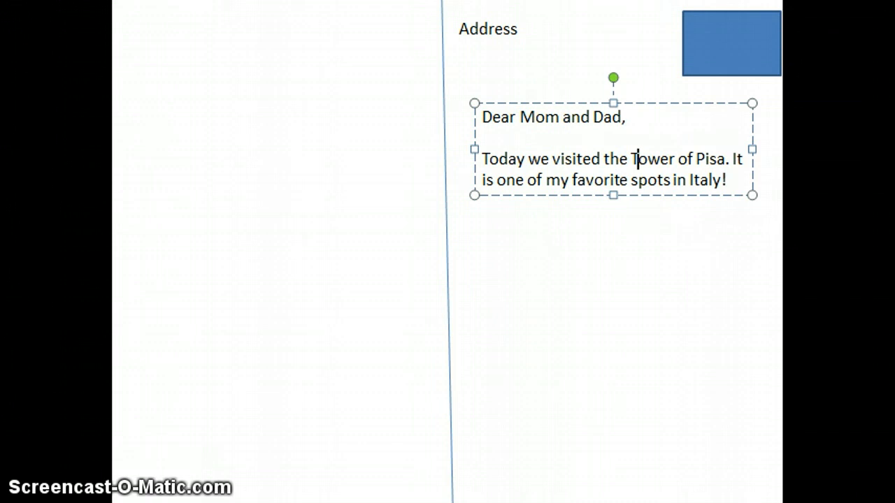
# Replace 'Address' with the parents' names as the first line of the address block
pyautogui.click(509, 26)
pyautogui.click(518, 29)
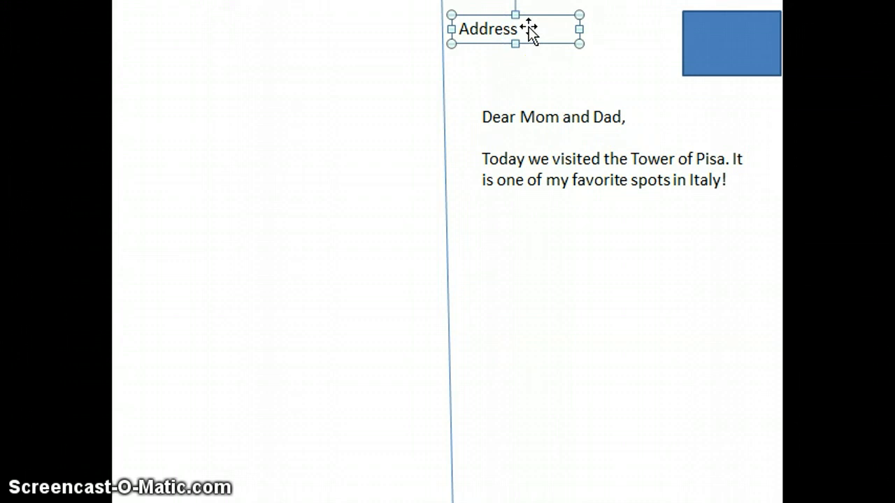
pyautogui.doubleClick(510, 29)
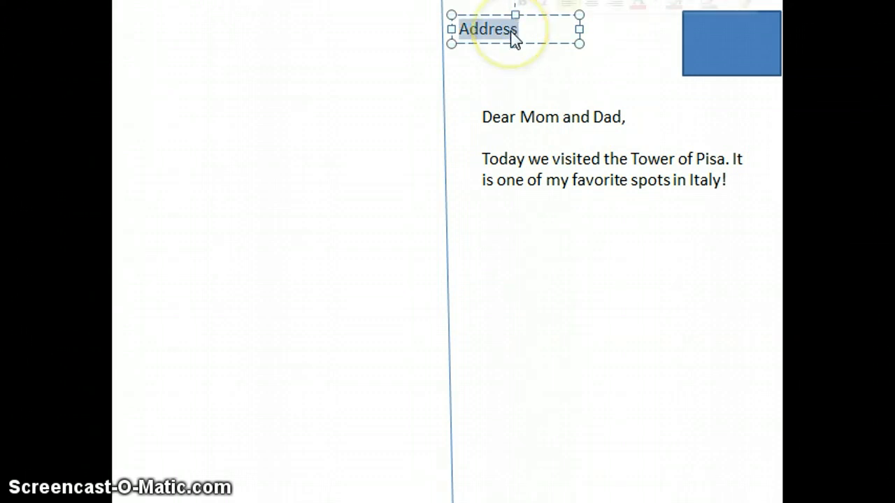
pyautogui.write('f')
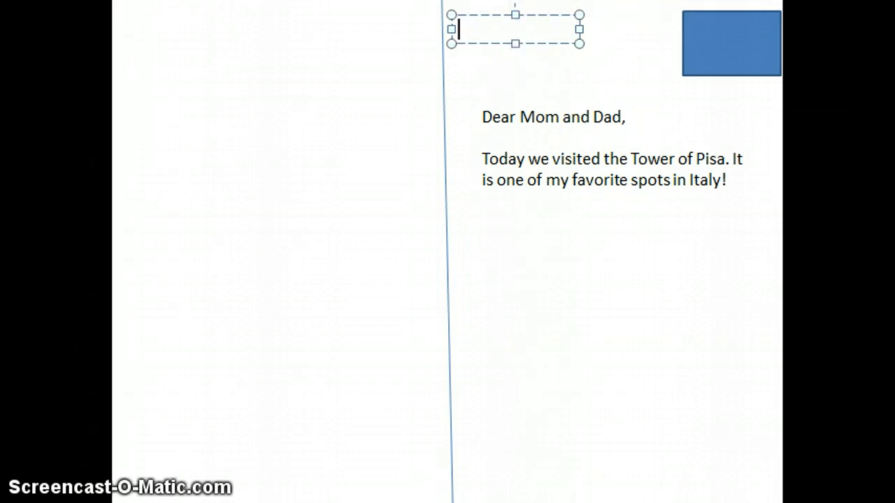
pyautogui.write('r. and Mrs.')
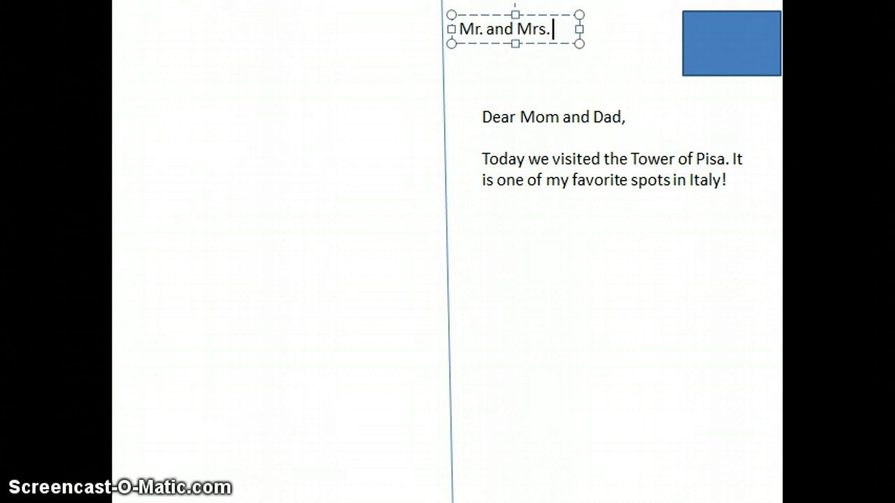
pyautogui.write(' Harless')
pyautogui.press('Return')
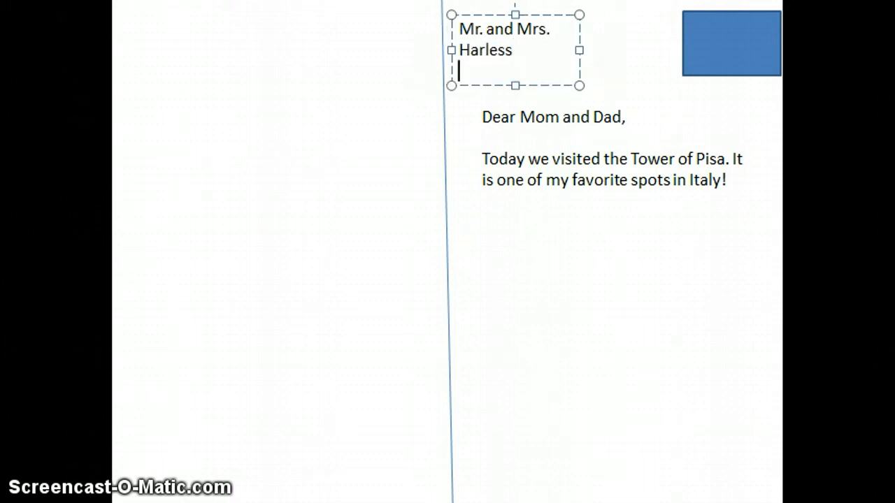
pyautogui.write('Mason, M')
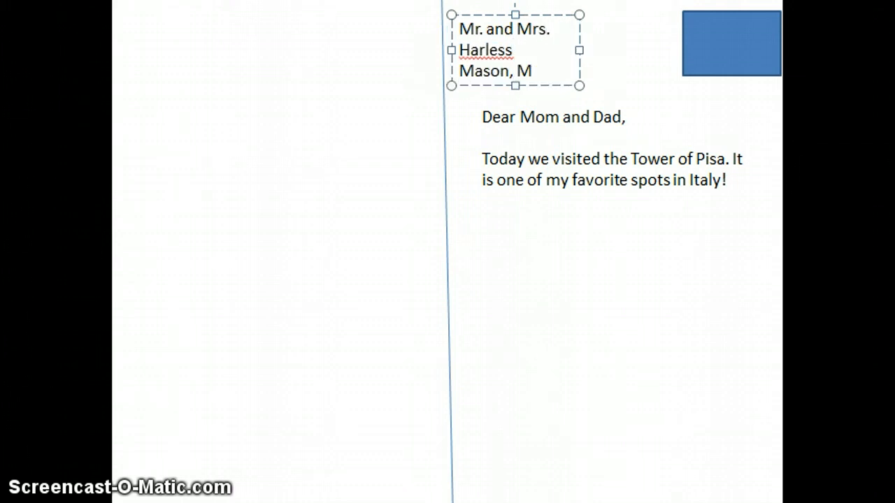
# Add the street line and the city/state line, widening the address box to fit
pyautogui.press('BackSpace')
pyautogui.press('BackSpace')
pyautogui.press('BackSpace')
pyautogui.press('BackSpace')
pyautogui.press('BackSpace')
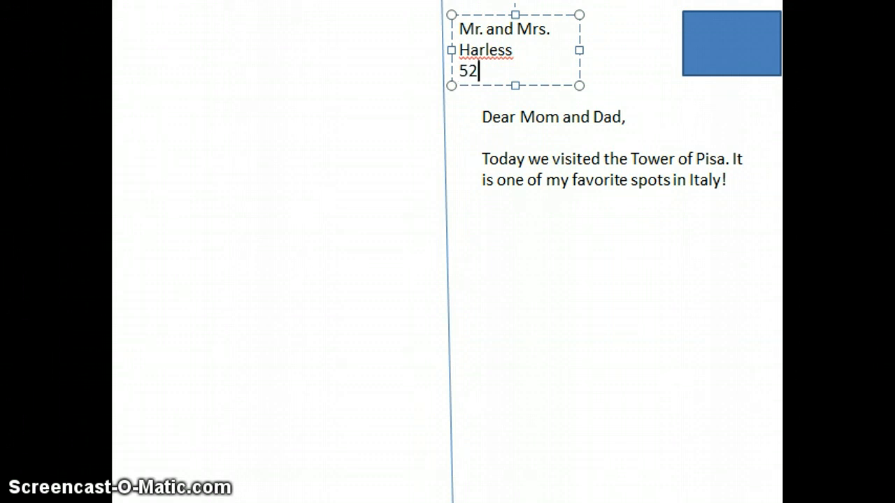
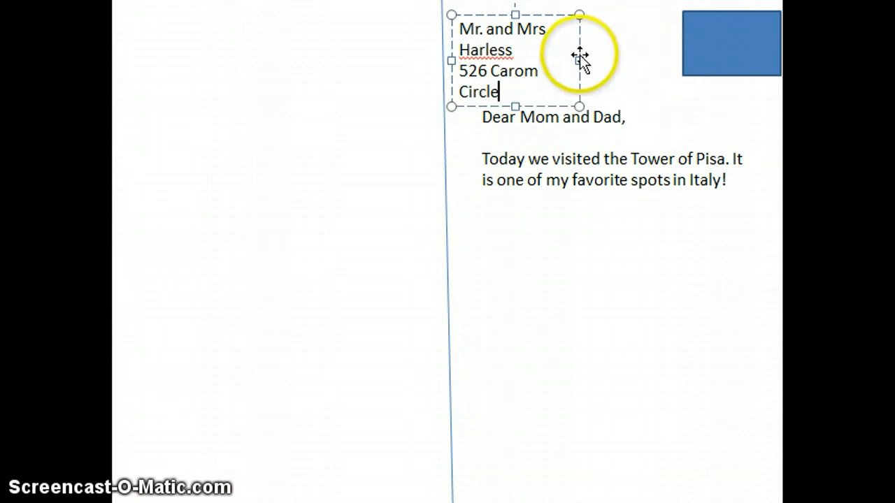
pyautogui.moveTo(578, 63); pyautogui.dragTo(677, 60)
pyautogui.click(597, 49)
pyautogui.press('Return')
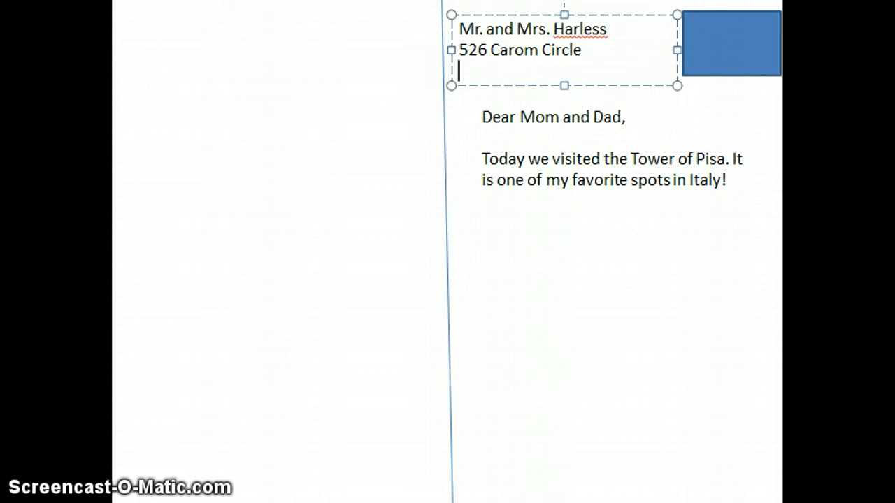
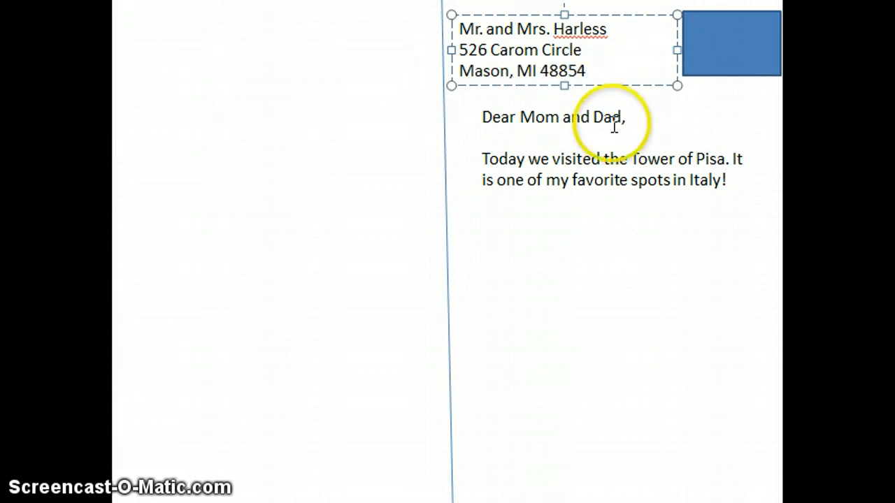
pyautogui.moveTo(612, 134); pyautogui.dragTo(613, 160)
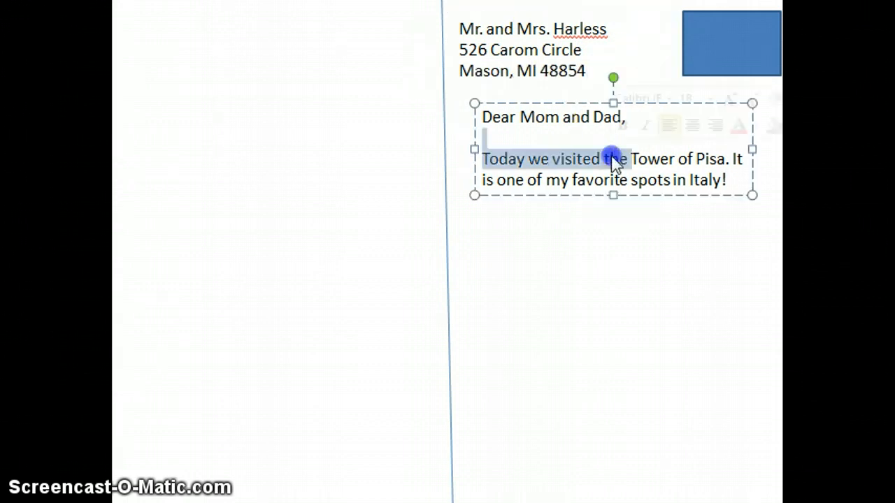
pyautogui.click(611, 158)
pyautogui.click(697, 172)
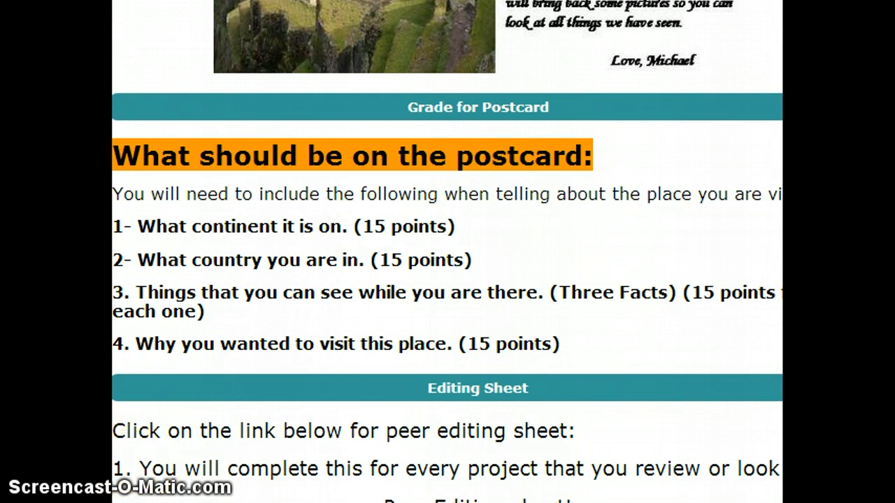
pyautogui.hotkey('alt', 'Tab')
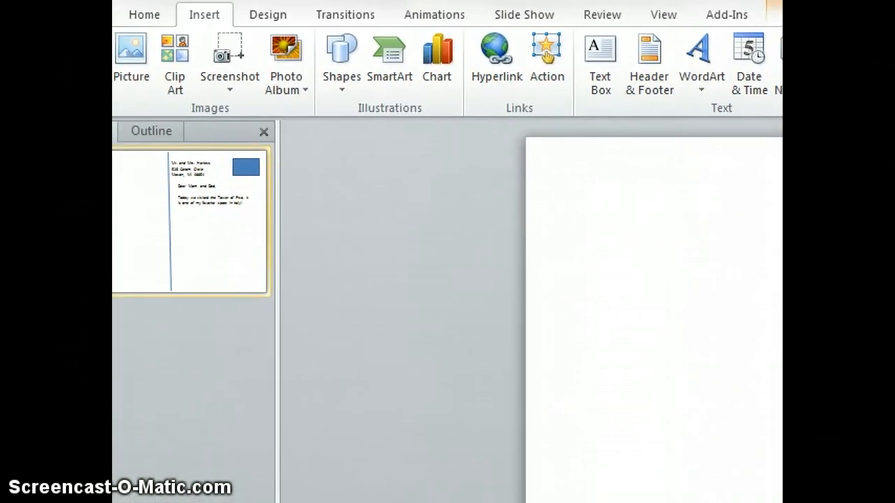
# Search Clip Art for 'tower of pisa' and insert the leaning tower photo on the lawn
pyautogui.click(175, 55)
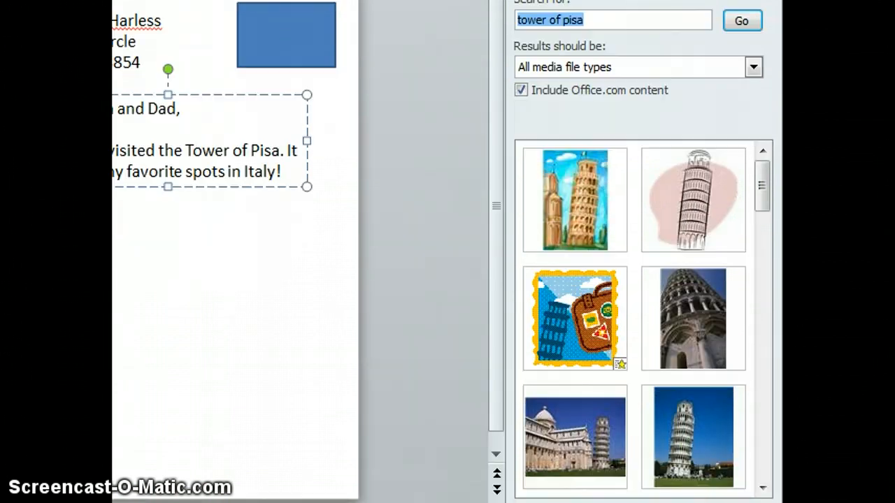
pyautogui.click(699, 411)
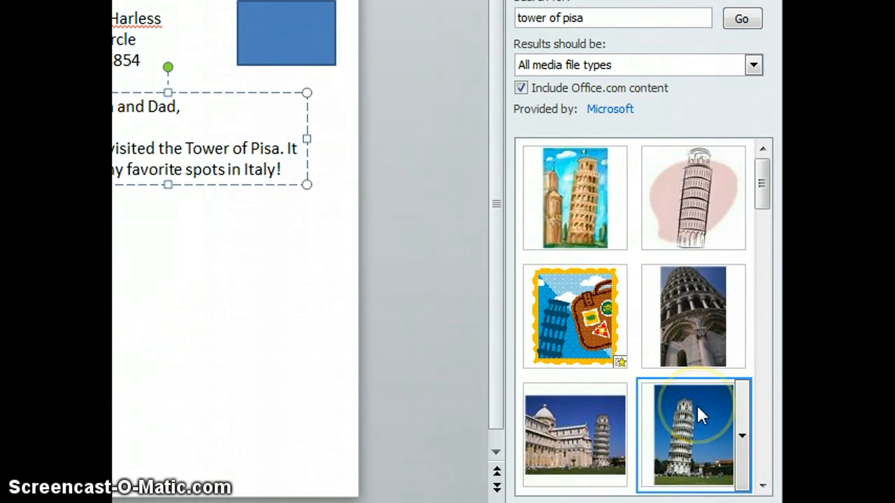
pyautogui.click(697, 408)
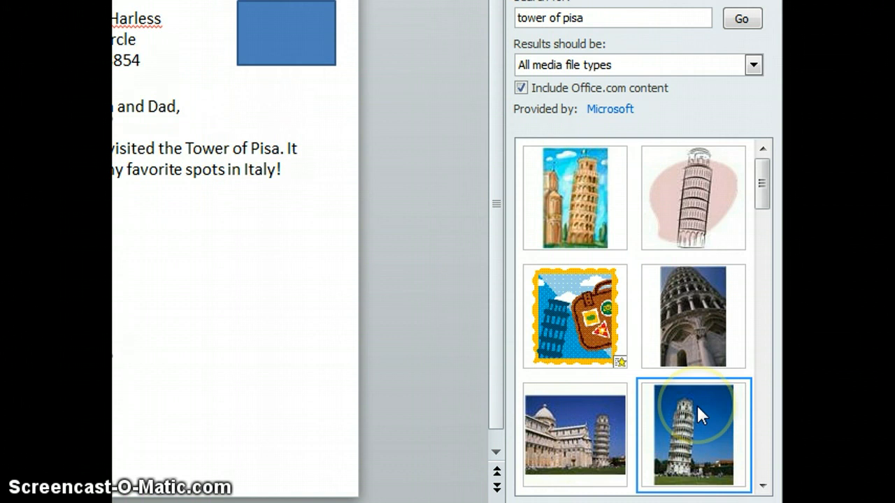
# Copy the Pisa photo onto the postcard's left half and delete the right-hand original
pyautogui.moveTo(453, 1); pyautogui.dragTo(114, 31)
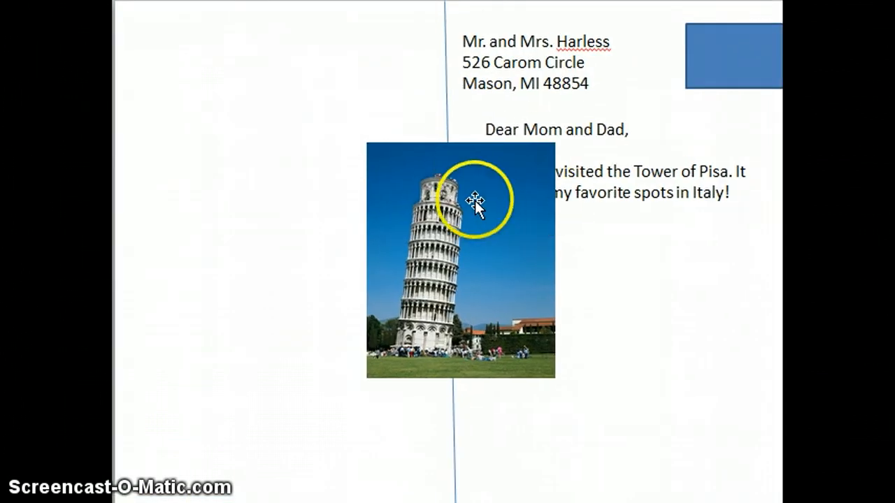
pyautogui.click(474, 201)
pyautogui.moveTo(474, 205); pyautogui.dragTo(309, 208)
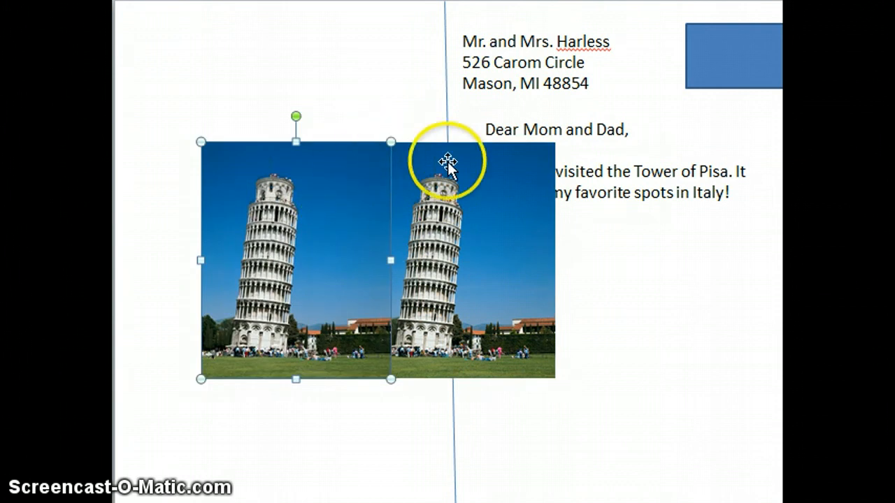
pyautogui.click(477, 225)
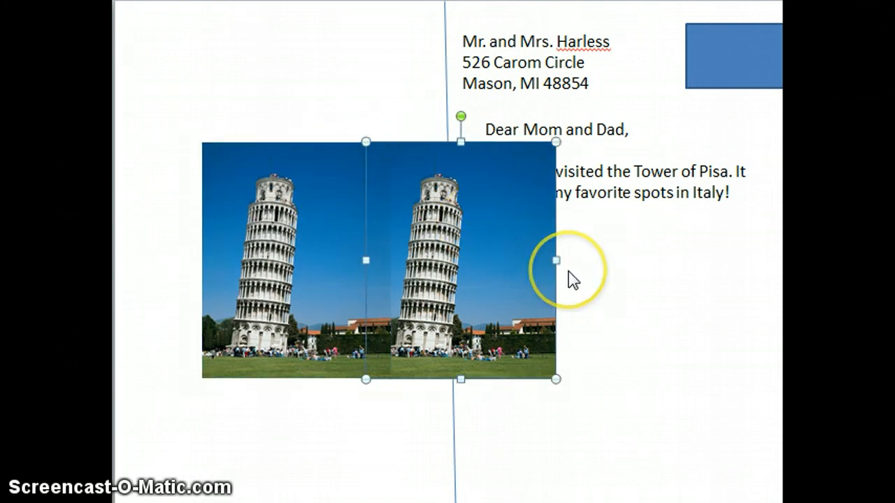
pyautogui.press('Delete')
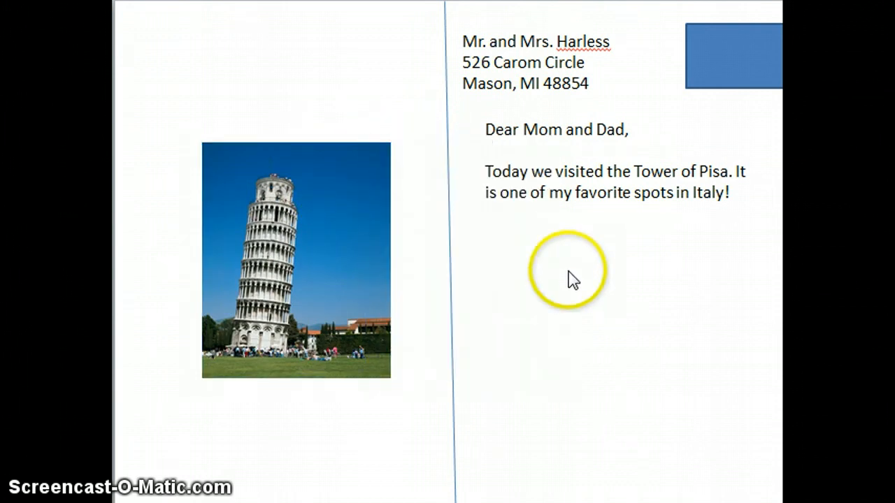
# Enlarge the remaining Pisa photo from its corners and move it down into the left half
pyautogui.click(317, 160)
pyautogui.moveTo(392, 141); pyautogui.dragTo(391, 29)
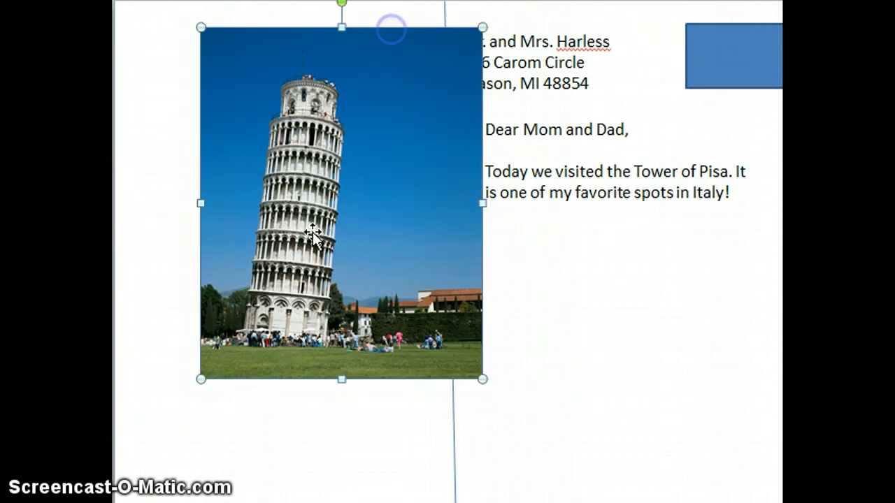
pyautogui.moveTo(307, 240); pyautogui.dragTo(256, 275)
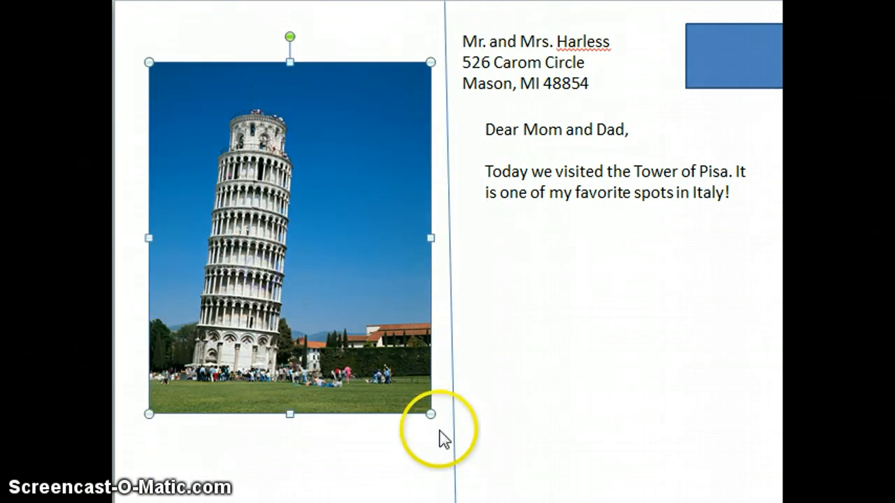
pyautogui.moveTo(432, 417); pyautogui.dragTo(515, 502)
pyautogui.click(401, 273)
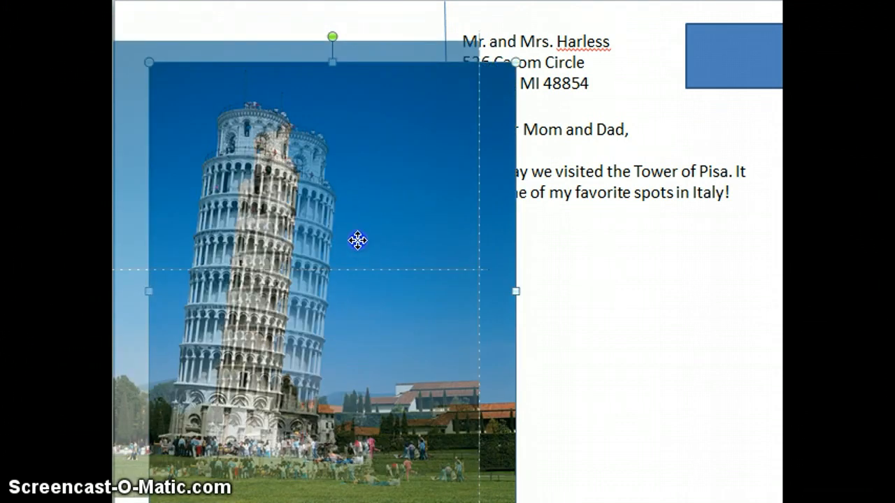